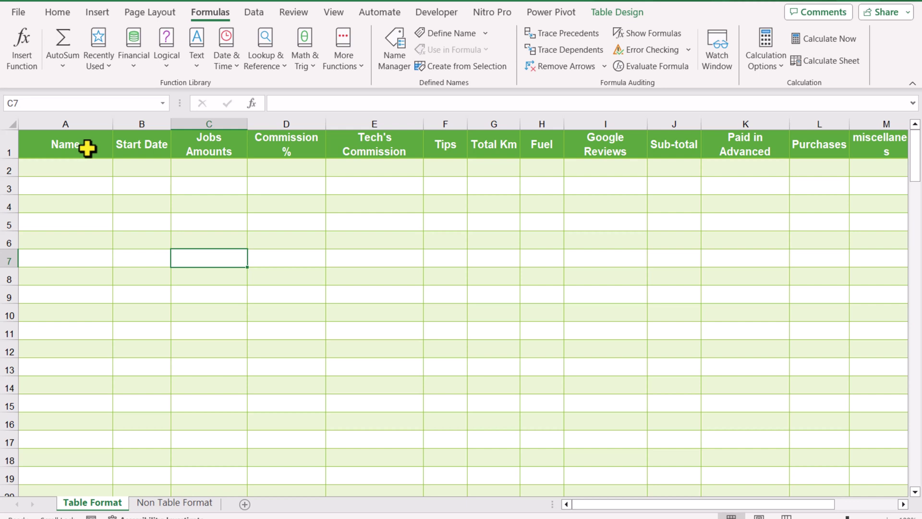
Step: Insert a new blank worksheet, Sheet8, next to the existing sheet tabs
{"action": "left_click", "coordinate": [242, 504]}
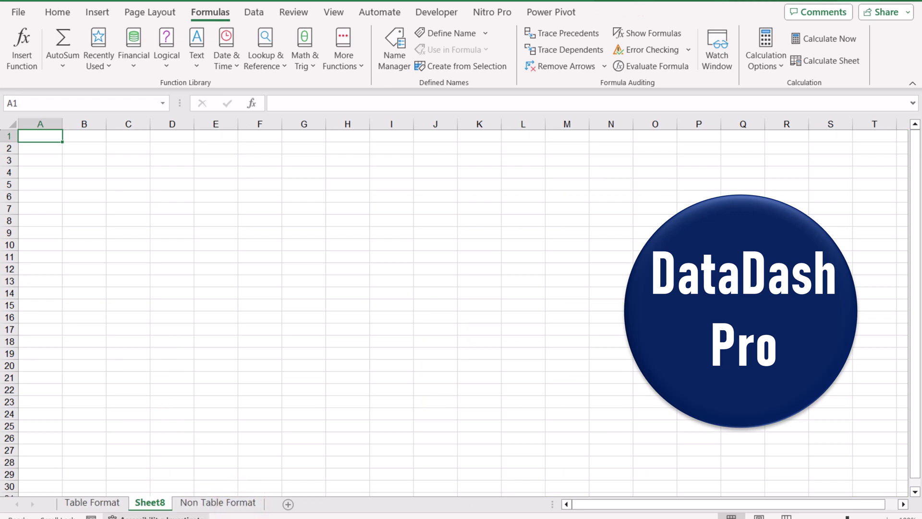
Step: Rename Sheet8 to 'dropdown'
{"action": "right_click", "coordinate": [154, 505]}
{"action": "left_click", "coordinate": [199, 329]}
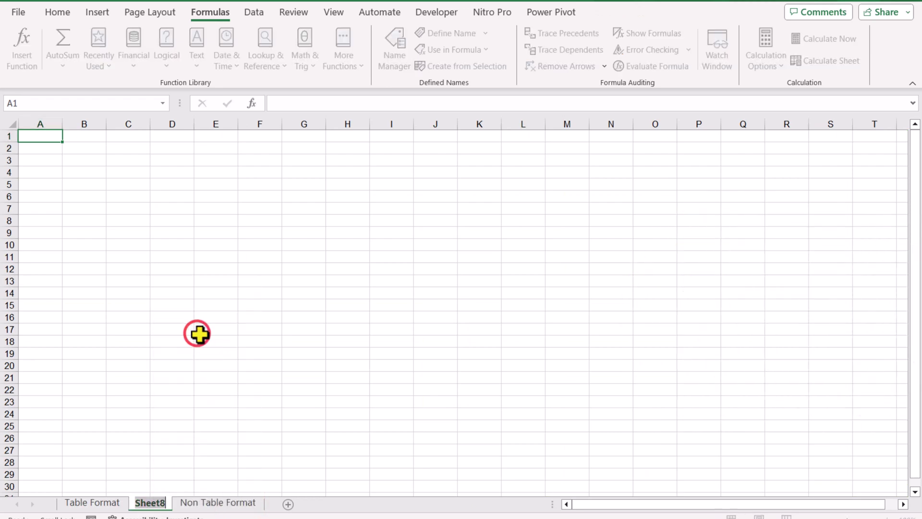
{"action": "type", "text": "dropdown"}
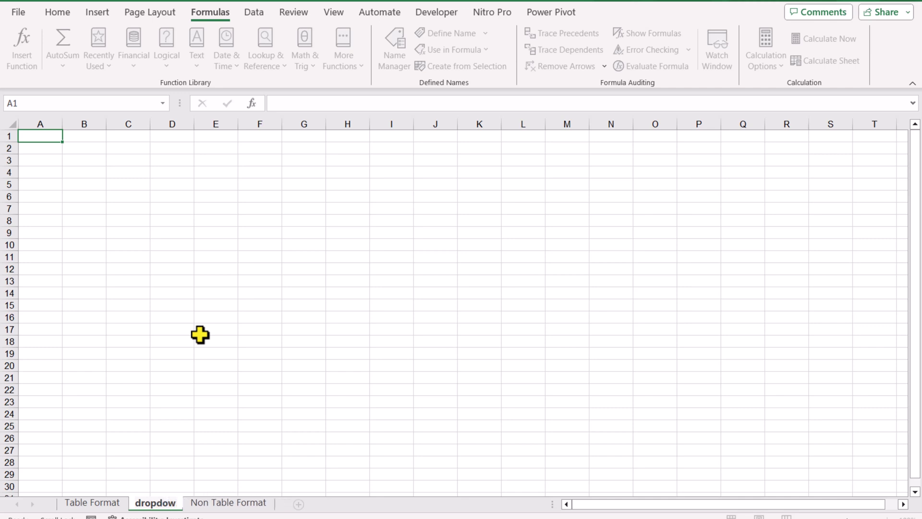
{"action": "key", "text": "Return"}
Step: Enter a Name header with Yaseen, Haroon and Seema in A1:A4, then select that range
{"action": "type", "text": "Name"}
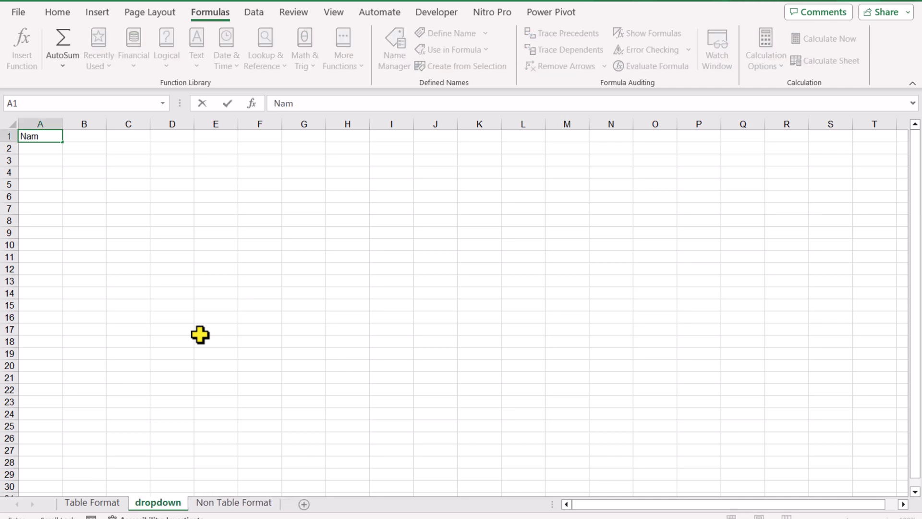
{"action": "key", "text": "Return"}
{"action": "type", "text": "Yas"}
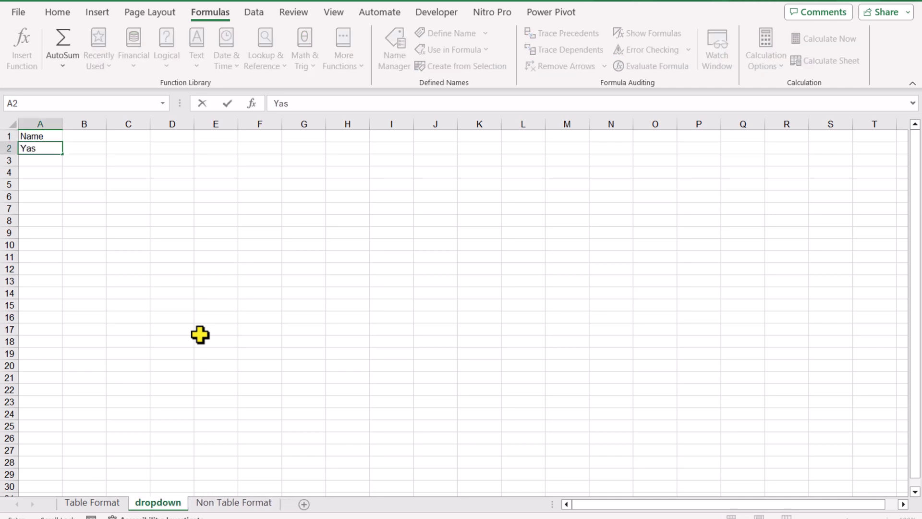
{"action": "type", "text": "een"}
{"action": "key", "text": "Return"}
{"action": "type", "text": "Haroon"}
{"action": "key", "text": "Return"}
{"action": "type", "text": "Seema"}
{"action": "key", "text": "Return"}
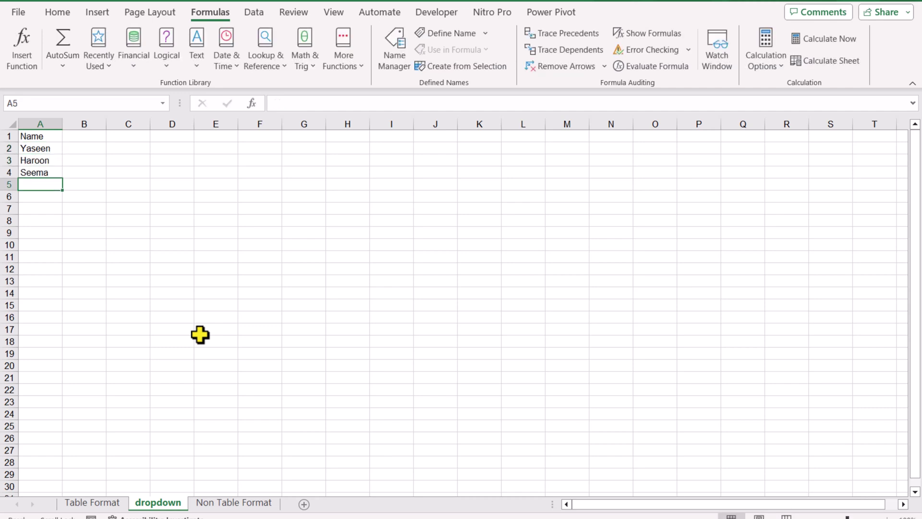
{"action": "left_click_drag", "start_coordinate": [56, 138], "coordinate": [48, 172]}
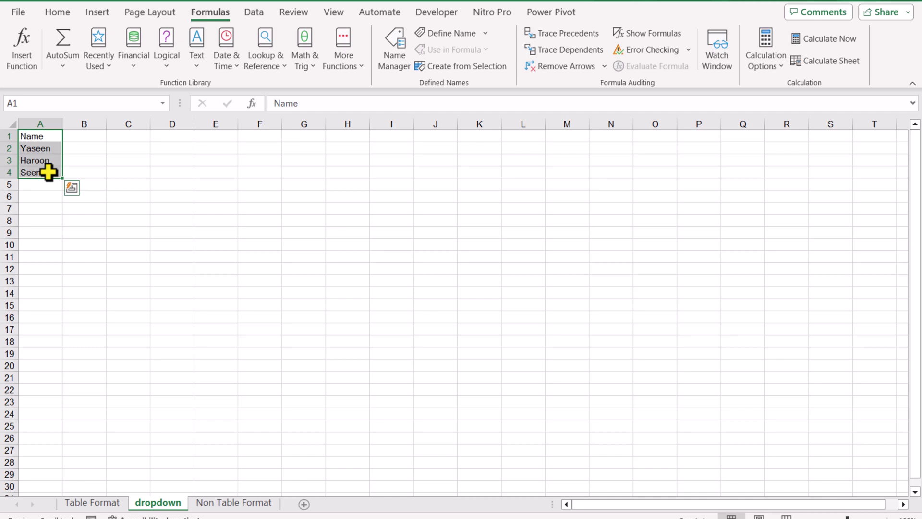
Step: Convert A1:A4 into a table with headers and apply a light green banded style
{"action": "key", "text": "ctrl+t"}
{"action": "left_click", "coordinate": [357, 175]}
{"action": "left_click", "coordinate": [361, 193]}
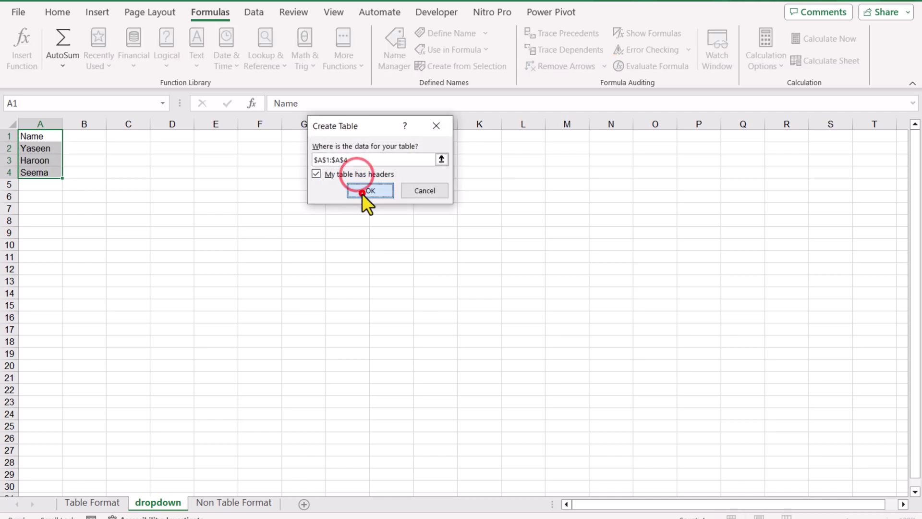
{"action": "left_click", "coordinate": [856, 60]}
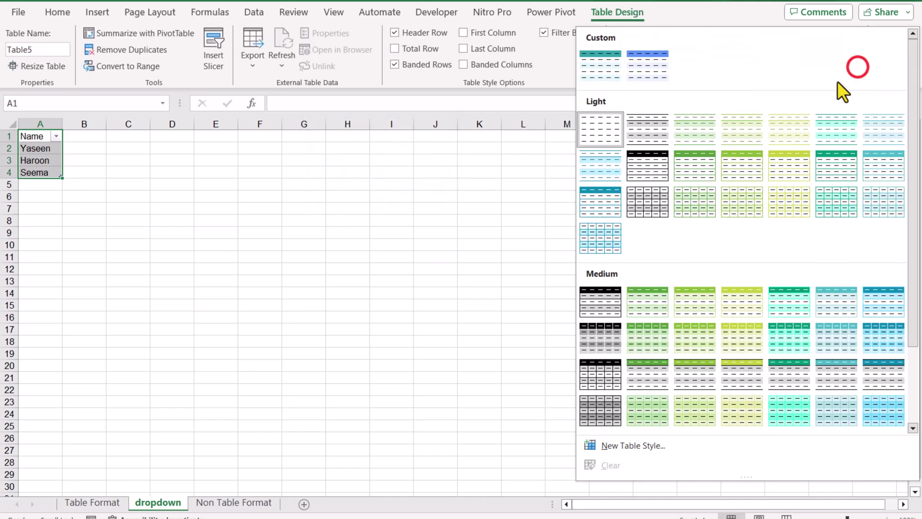
{"action": "left_click", "coordinate": [712, 206]}
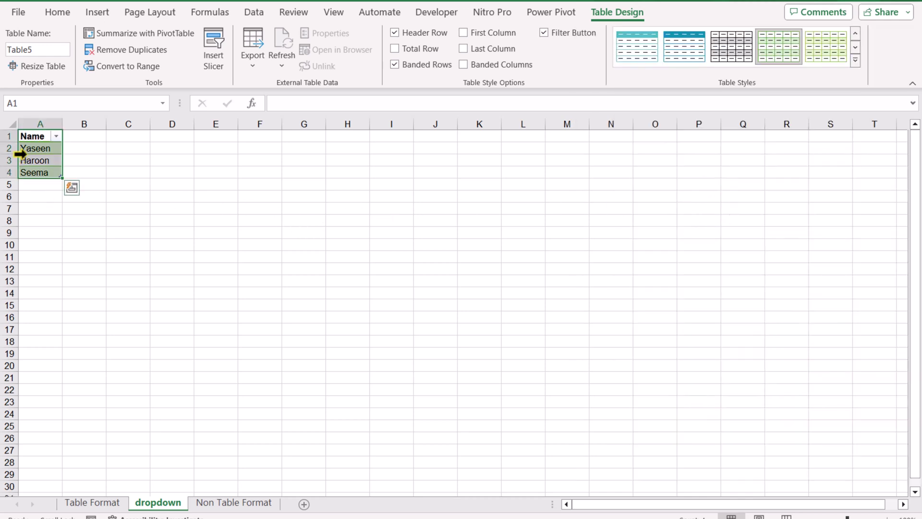
{"action": "left_click", "coordinate": [215, 15]}
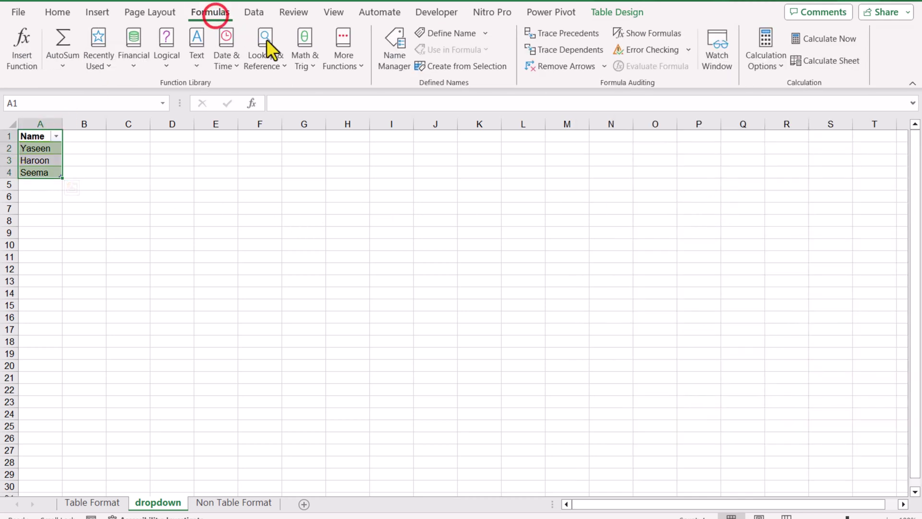
Step: Create a defined name 'Name' referring to =Table5[Name], then return to the Table Format sheet
{"action": "left_click", "coordinate": [388, 68]}
{"action": "left_click", "coordinate": [227, 22]}
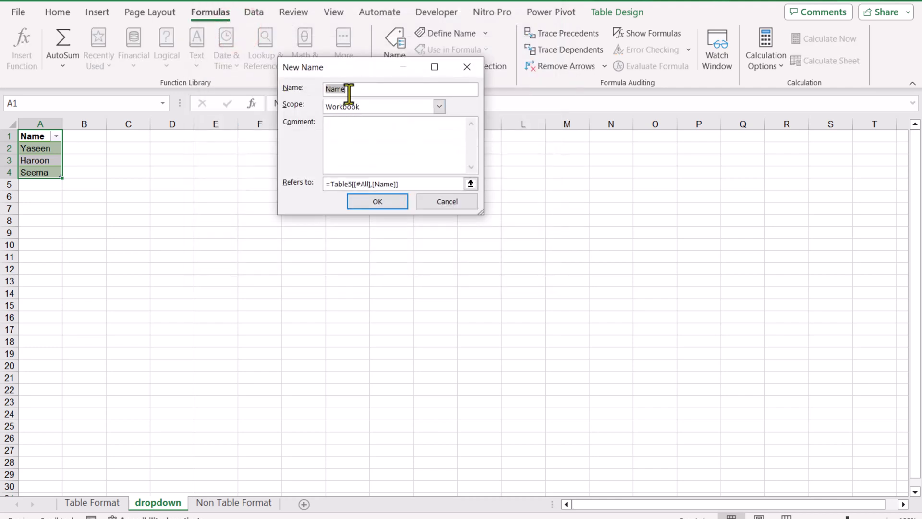
{"action": "left_click_drag", "start_coordinate": [406, 184], "coordinate": [327, 184]}
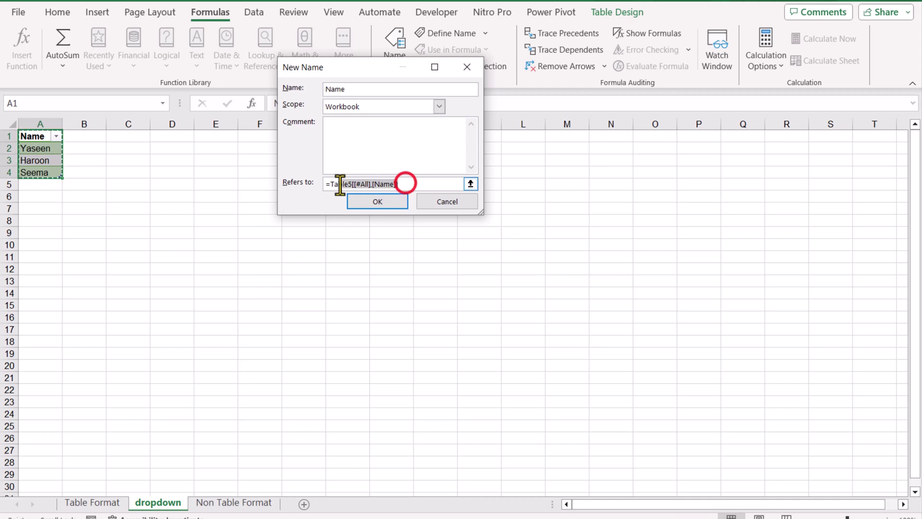
{"action": "key", "text": "Delete"}
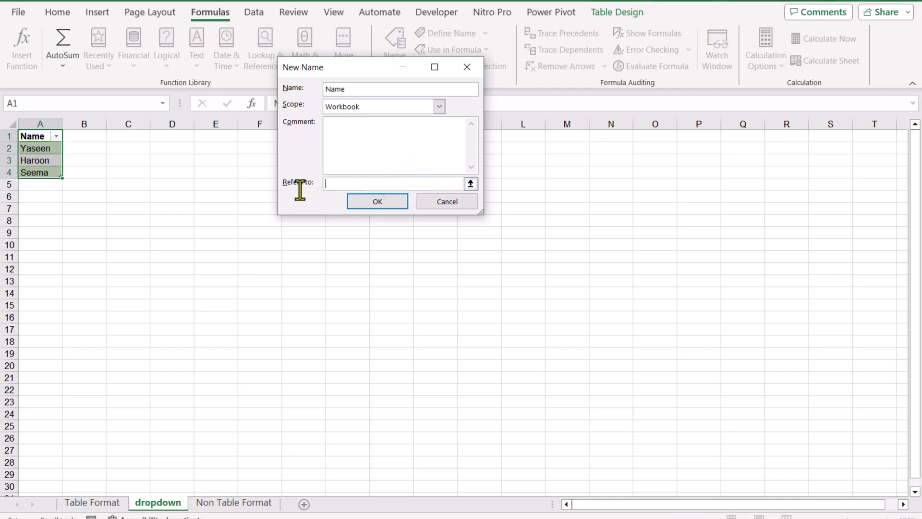
{"action": "left_click", "coordinate": [38, 125]}
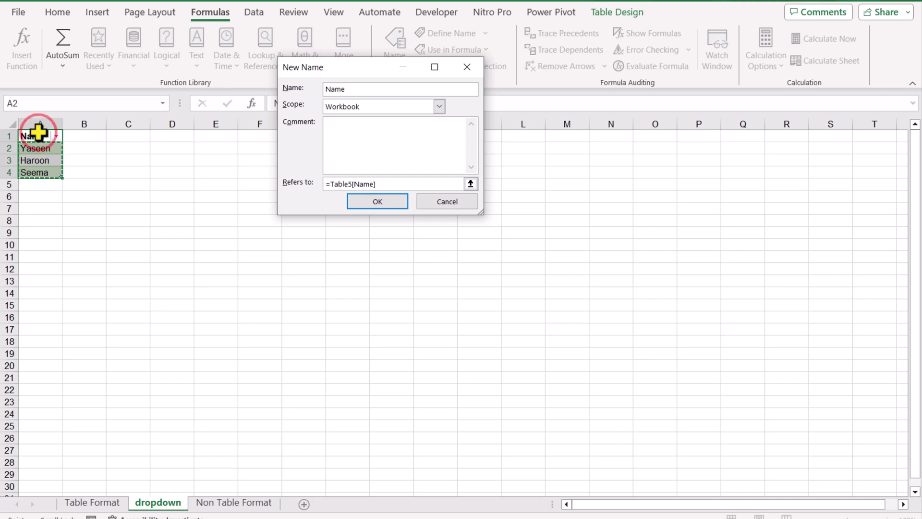
{"action": "left_click", "coordinate": [382, 202]}
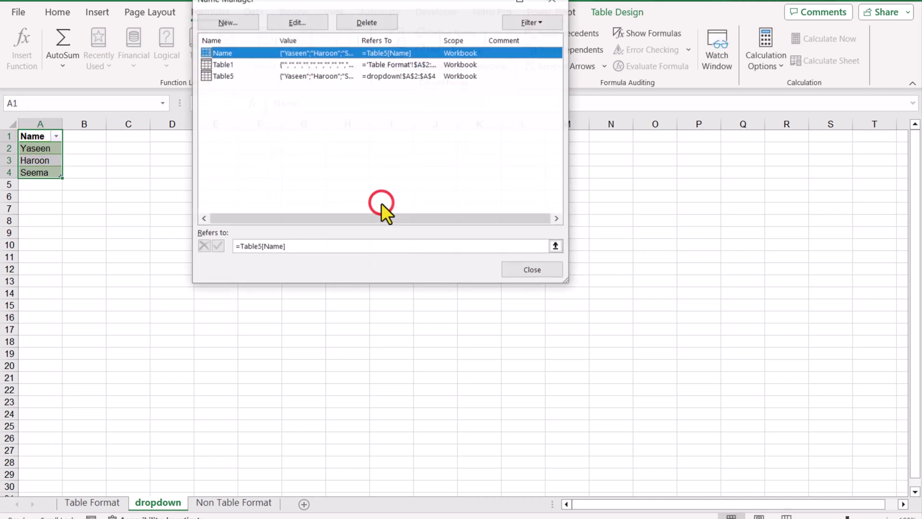
{"action": "left_click", "coordinate": [552, 270]}
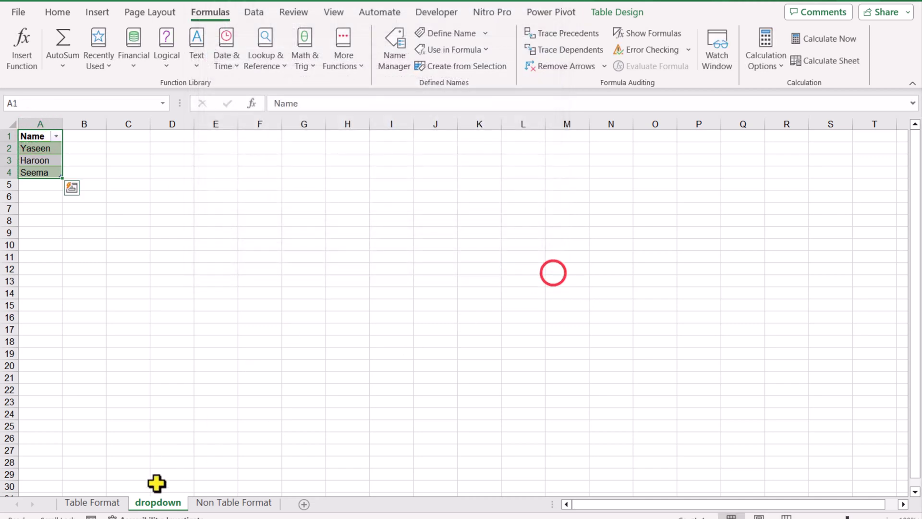
{"action": "left_click", "coordinate": [100, 502]}
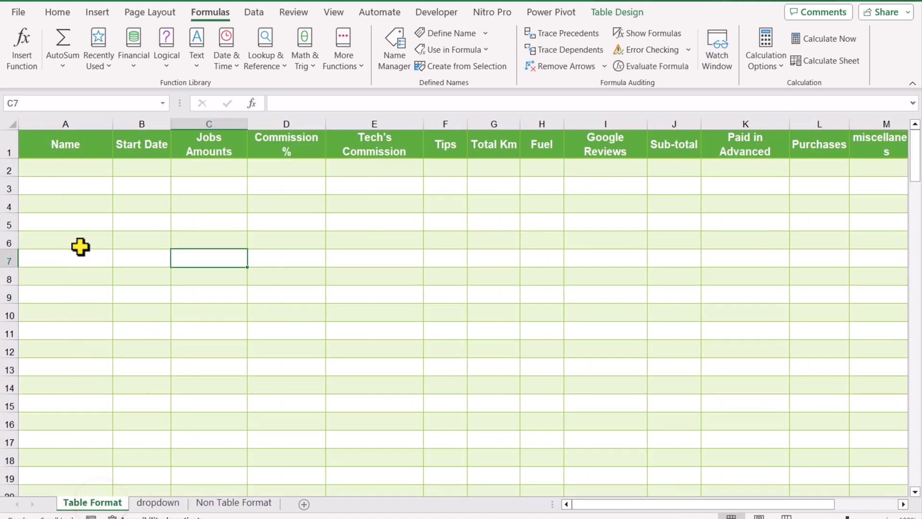
Step: Give the Table Format Name column List validation with source =Name
{"action": "left_click", "coordinate": [91, 129]}
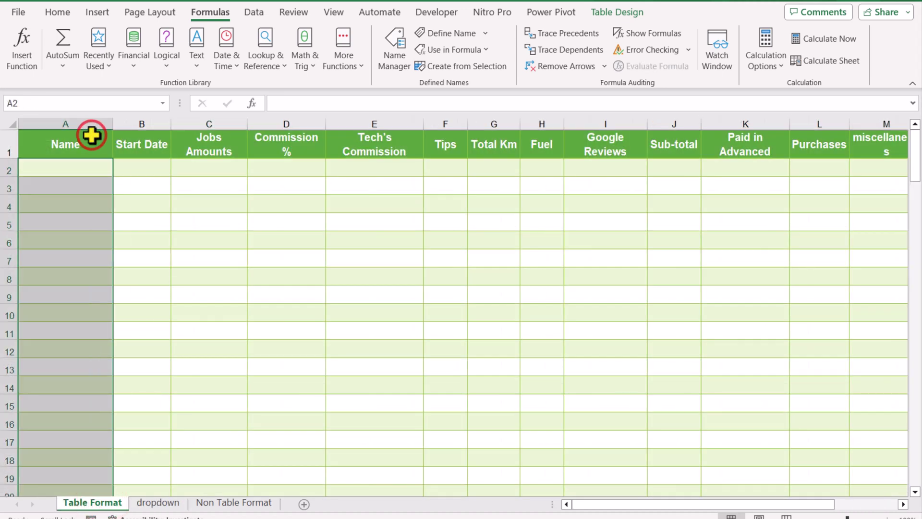
{"action": "left_click", "coordinate": [255, 12]}
{"action": "left_click", "coordinate": [703, 70]}
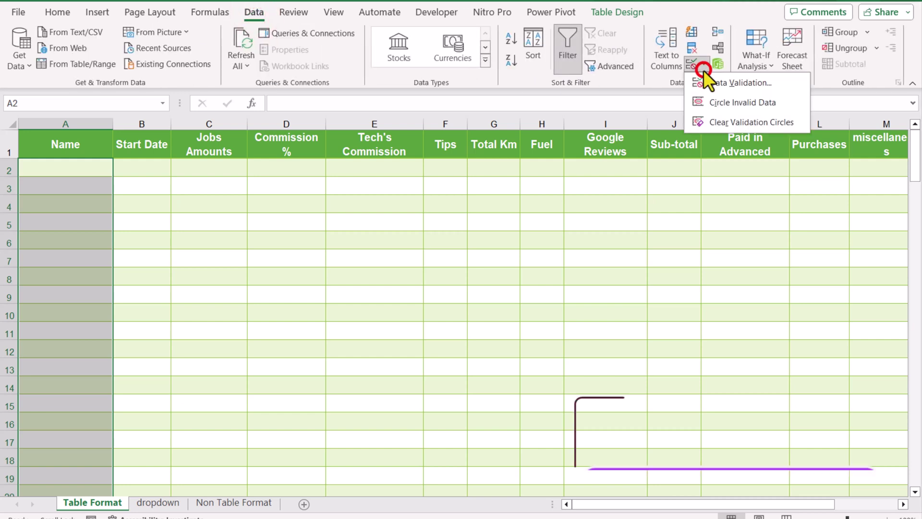
{"action": "left_click", "coordinate": [714, 82]}
{"action": "left_click", "coordinate": [278, 106]}
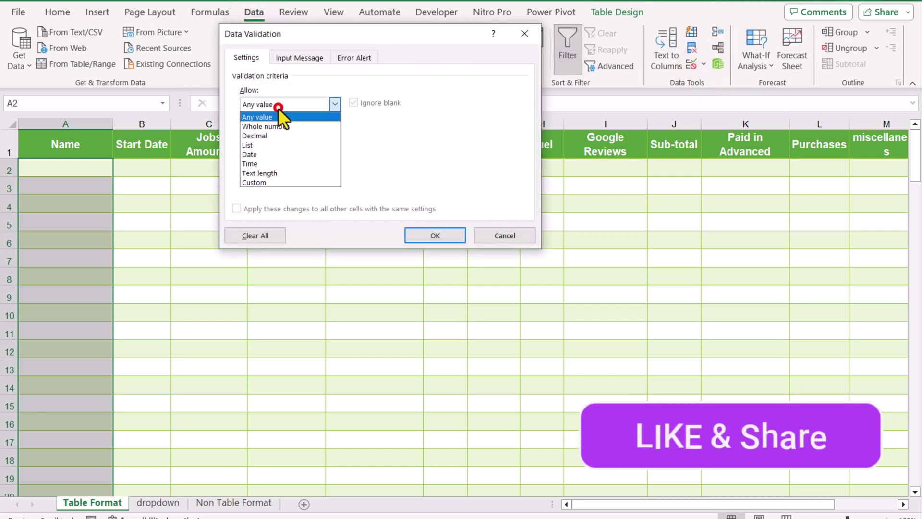
{"action": "left_click", "coordinate": [266, 145]}
{"action": "left_click", "coordinate": [282, 161]}
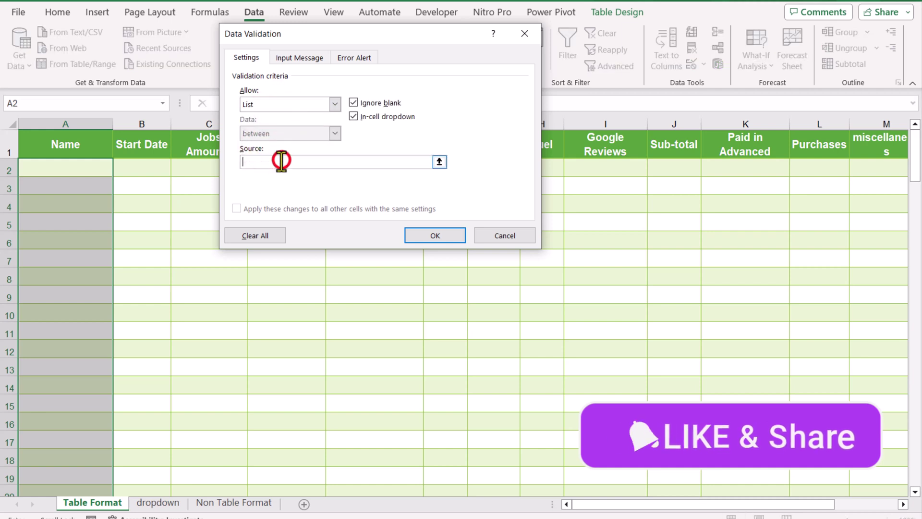
{"action": "key", "text": "F3"}
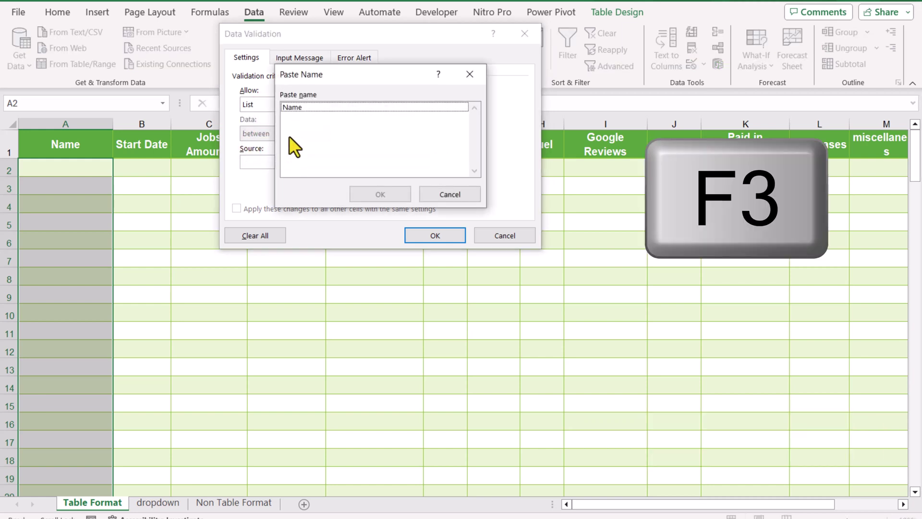
{"action": "left_click", "coordinate": [295, 109]}
{"action": "left_click", "coordinate": [386, 192]}
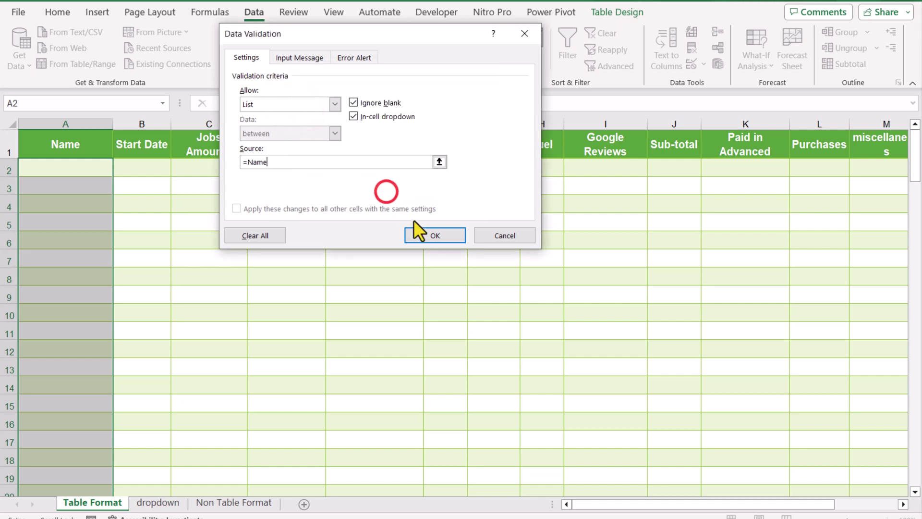
{"action": "left_click", "coordinate": [425, 232]}
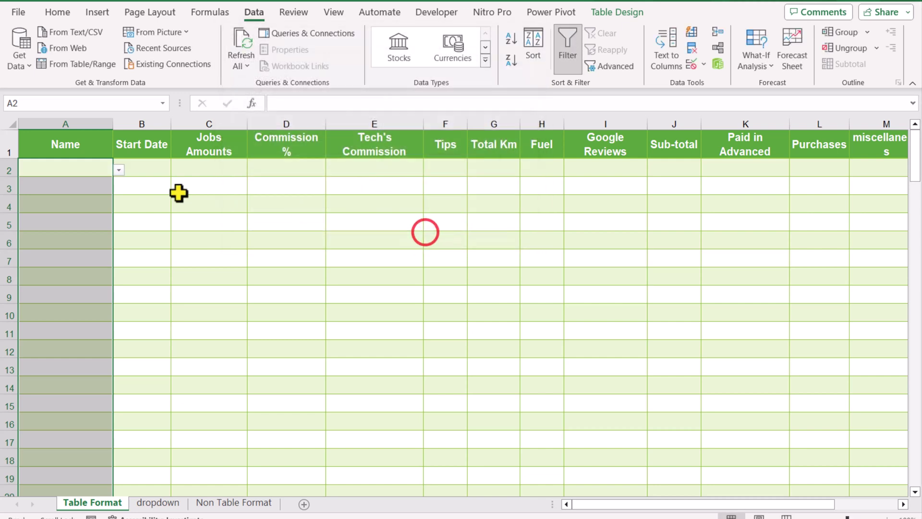
{"action": "left_click", "coordinate": [119, 169]}
Step: Fill A2 and A3 with names picked from the Name dropdown
{"action": "left_click", "coordinate": [98, 191]}
{"action": "left_click", "coordinate": [98, 190]}
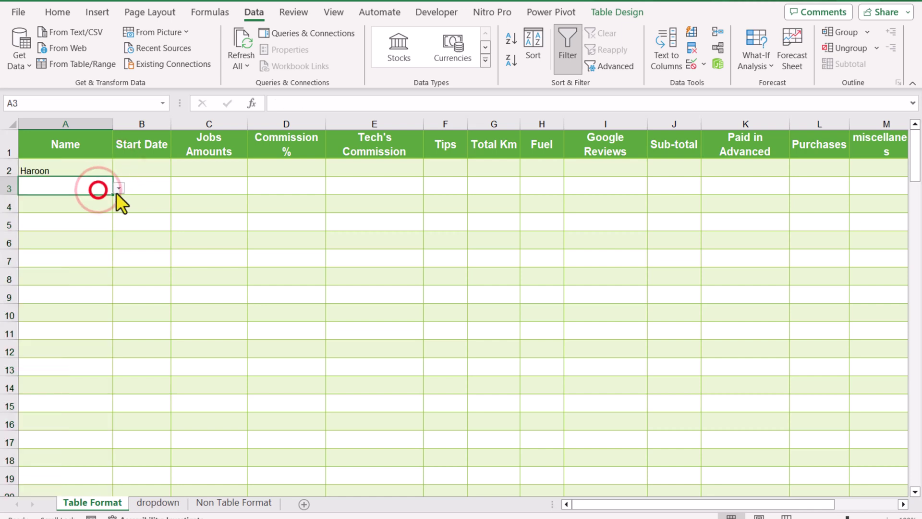
{"action": "left_click", "coordinate": [118, 188]}
{"action": "left_click", "coordinate": [85, 223]}
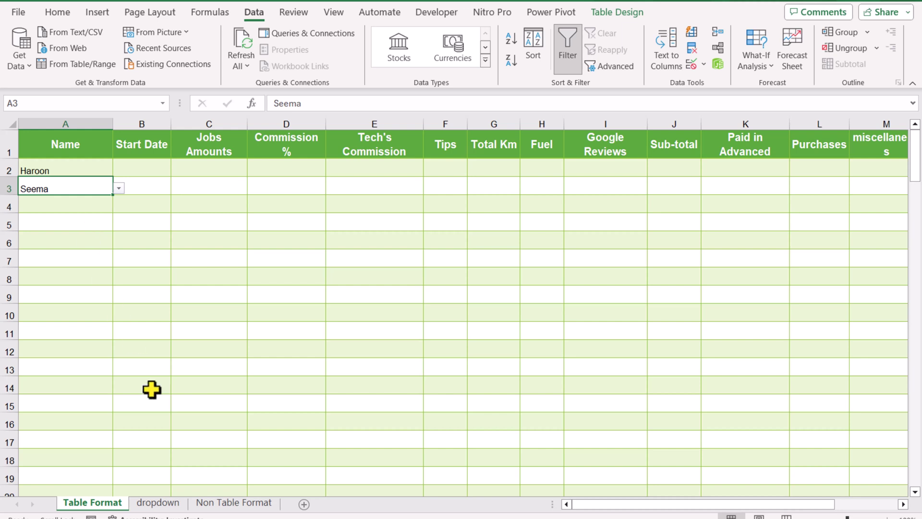
Step: Add Naseer below Seema in the dropdown sheet's name table
{"action": "left_click", "coordinate": [154, 502]}
{"action": "left_click", "coordinate": [44, 189]}
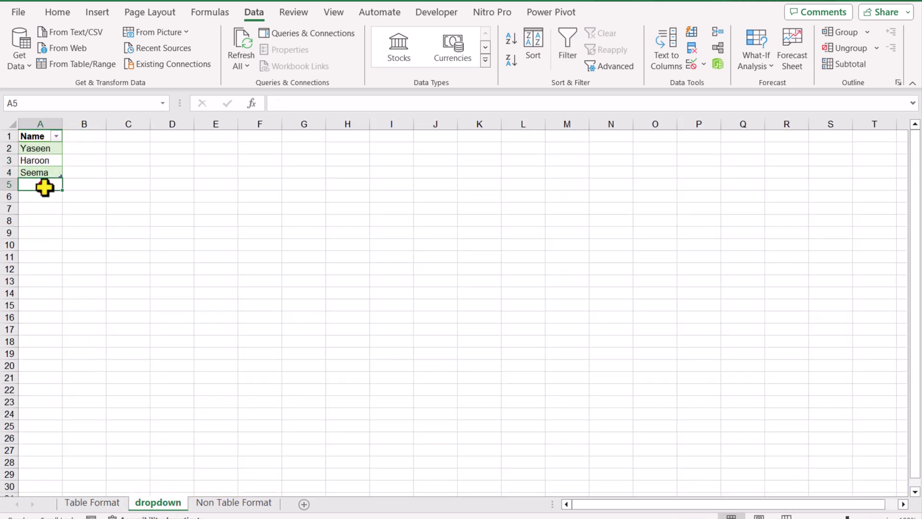
{"action": "type", "text": "Nase"}
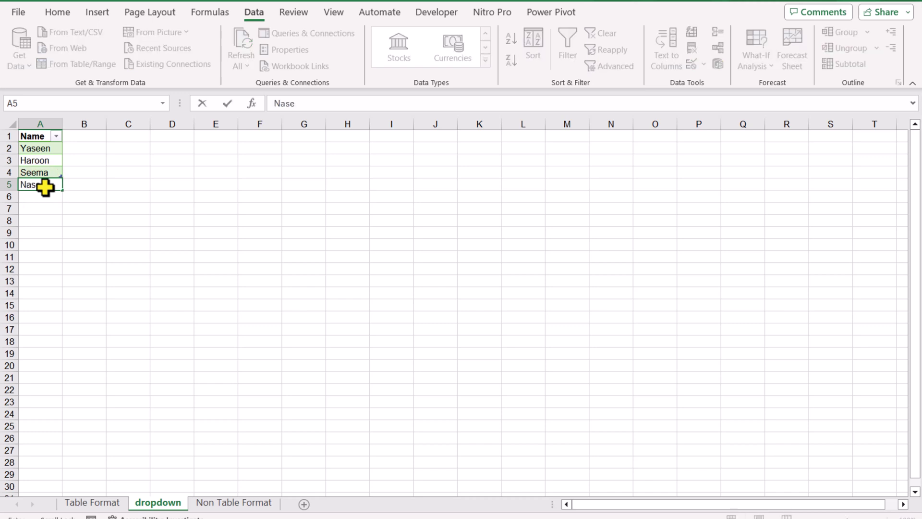
{"action": "type", "text": "er"}
{"action": "key", "text": "Return"}
Step: On Table Format, pick Naseer from A4's dropdown
{"action": "left_click", "coordinate": [98, 503]}
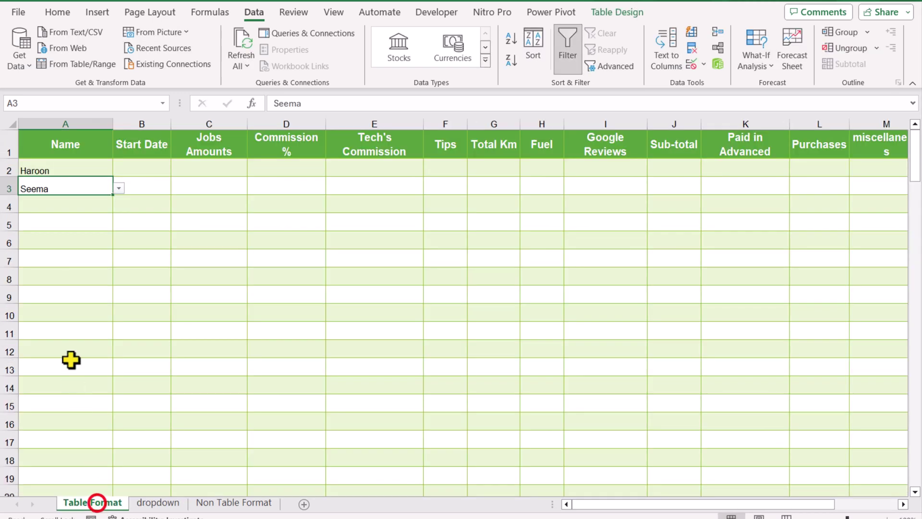
{"action": "left_click", "coordinate": [96, 206]}
{"action": "left_click", "coordinate": [117, 204]}
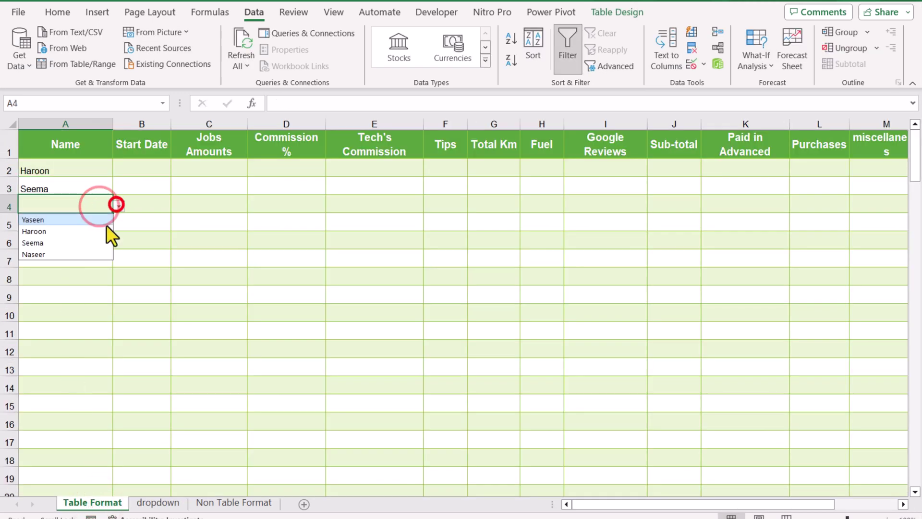
{"action": "left_click", "coordinate": [99, 252]}
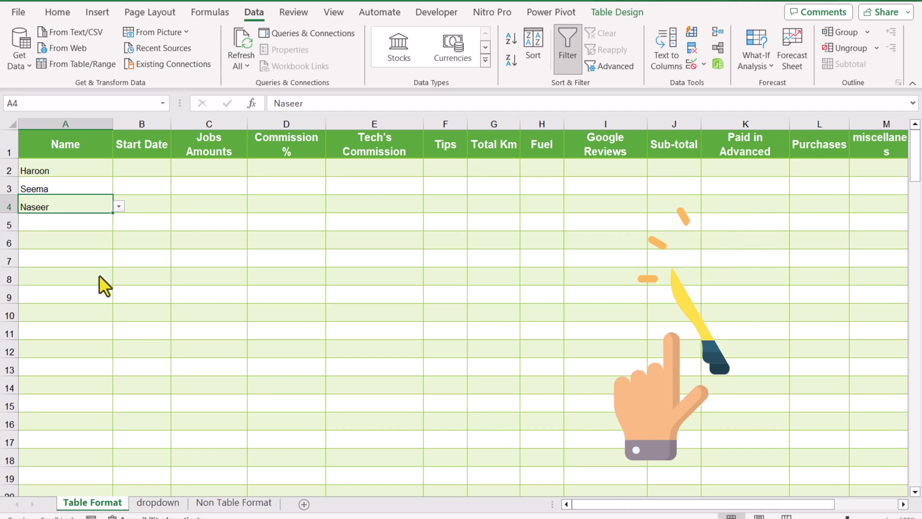
Step: Delete the dropdown sheet
{"action": "right_click", "coordinate": [148, 509]}
{"action": "left_click", "coordinate": [198, 315]}
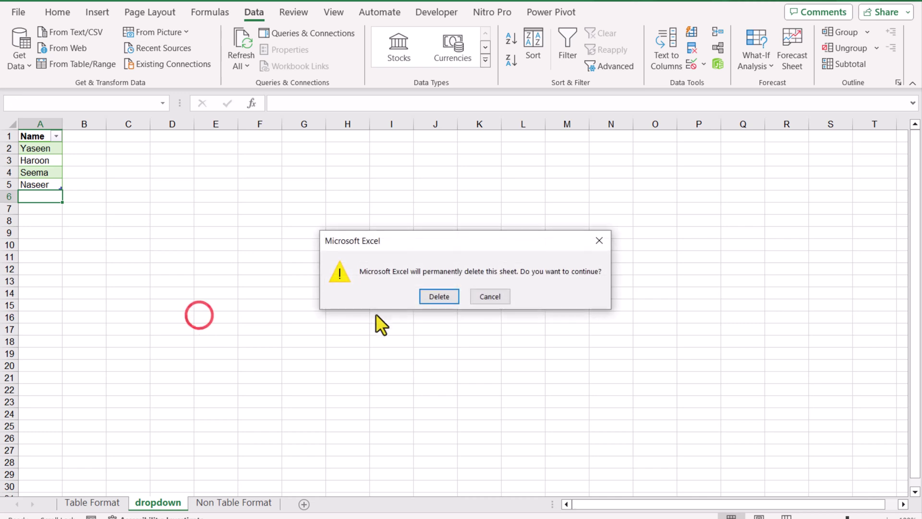
{"action": "left_click", "coordinate": [439, 296]}
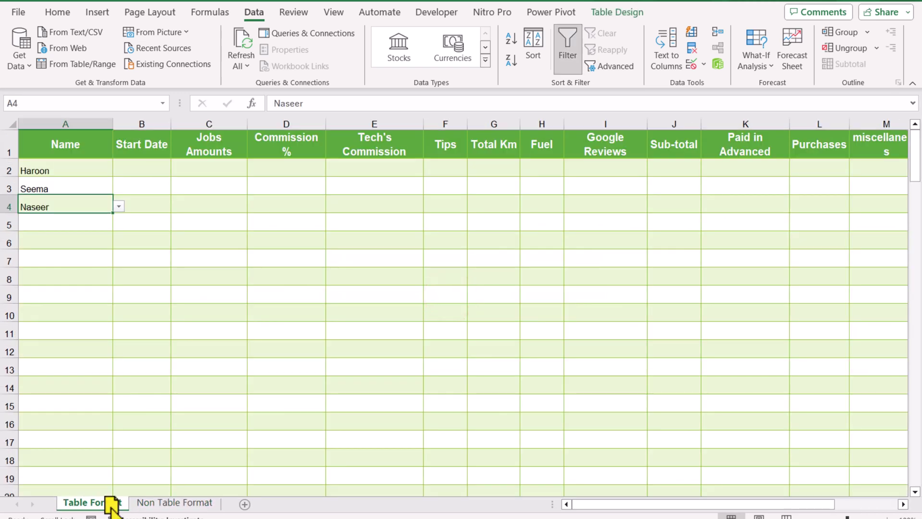
Step: Set the Name column's validation to Any value and clear Haroon, Seema and Naseer from A2:A4
{"action": "left_click", "coordinate": [73, 128]}
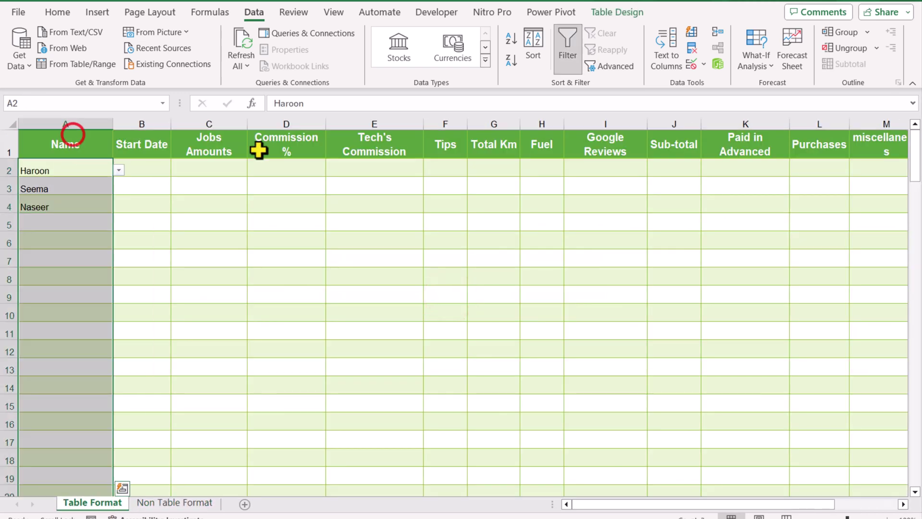
{"action": "left_click", "coordinate": [703, 65]}
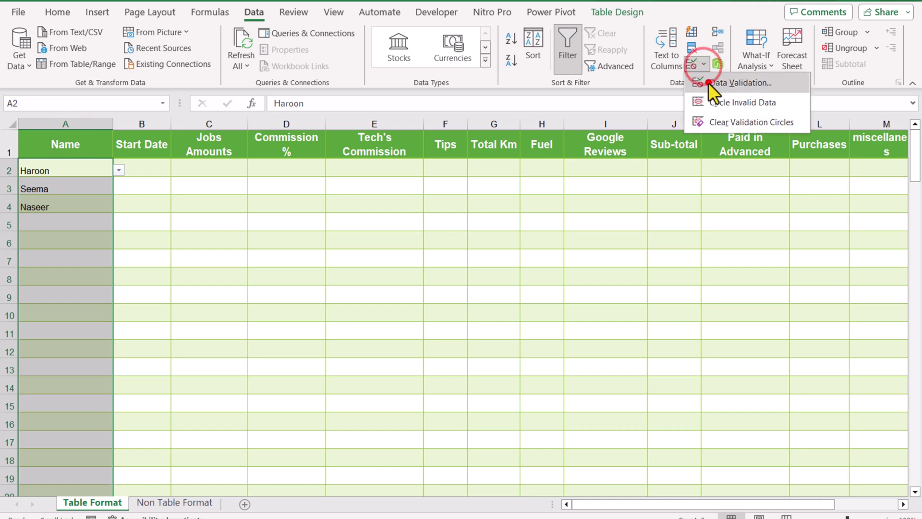
{"action": "left_click", "coordinate": [708, 82]}
{"action": "left_click", "coordinate": [335, 104]}
{"action": "left_click", "coordinate": [290, 118]}
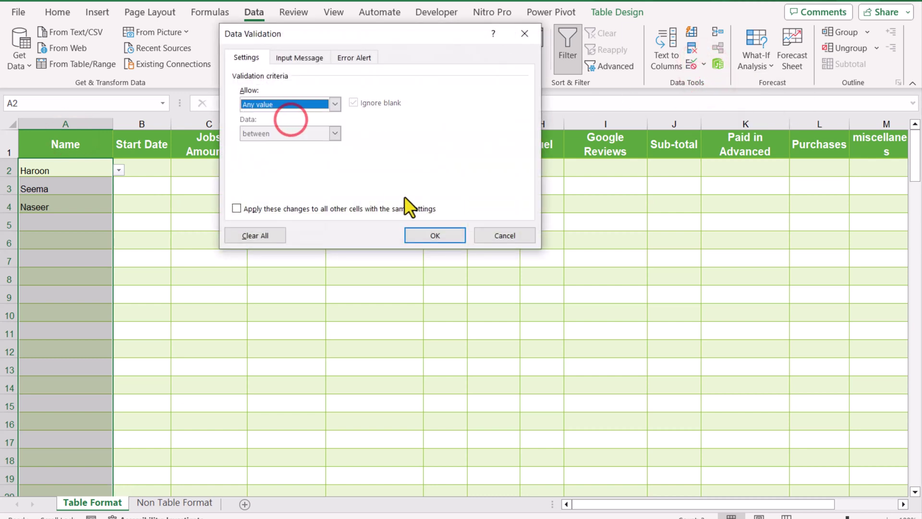
{"action": "left_click", "coordinate": [421, 236]}
{"action": "left_click", "coordinate": [72, 181]}
{"action": "left_click", "coordinate": [76, 222]}
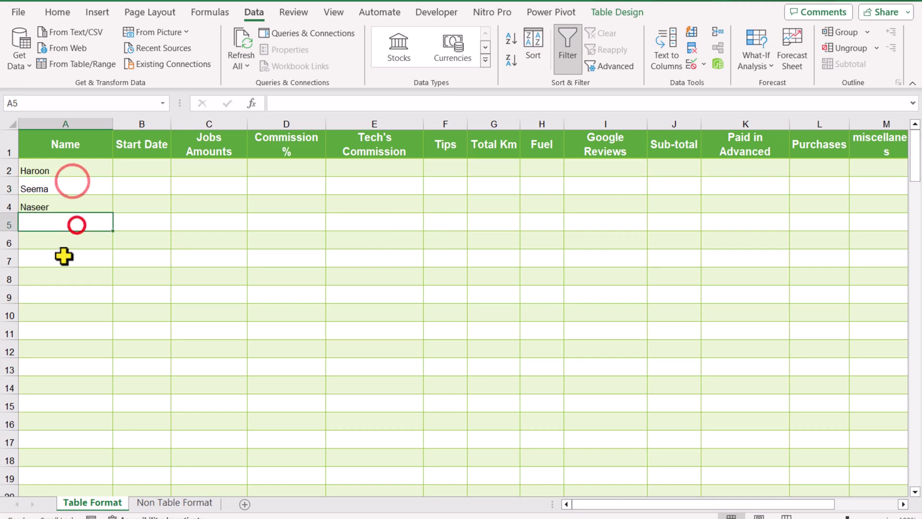
{"action": "left_click", "coordinate": [63, 257]}
{"action": "left_click_drag", "start_coordinate": [71, 173], "coordinate": [74, 200]}
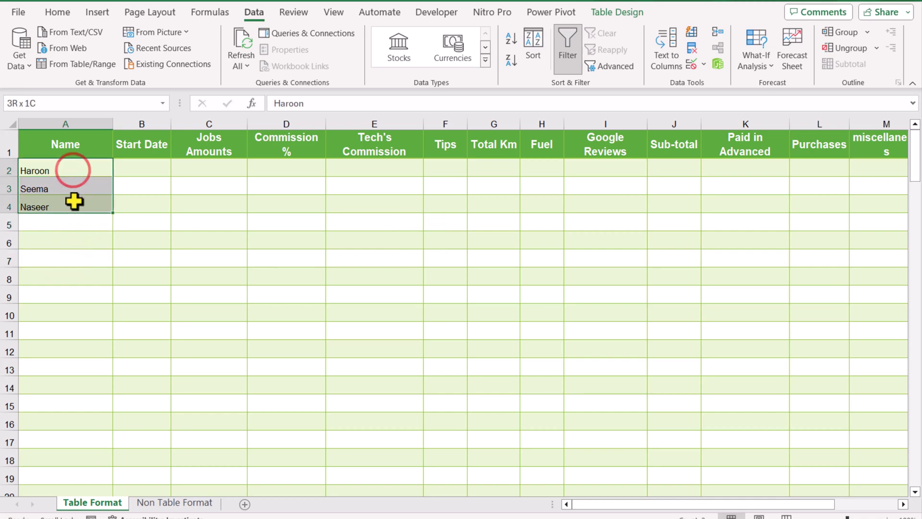
{"action": "key", "text": "Delete"}
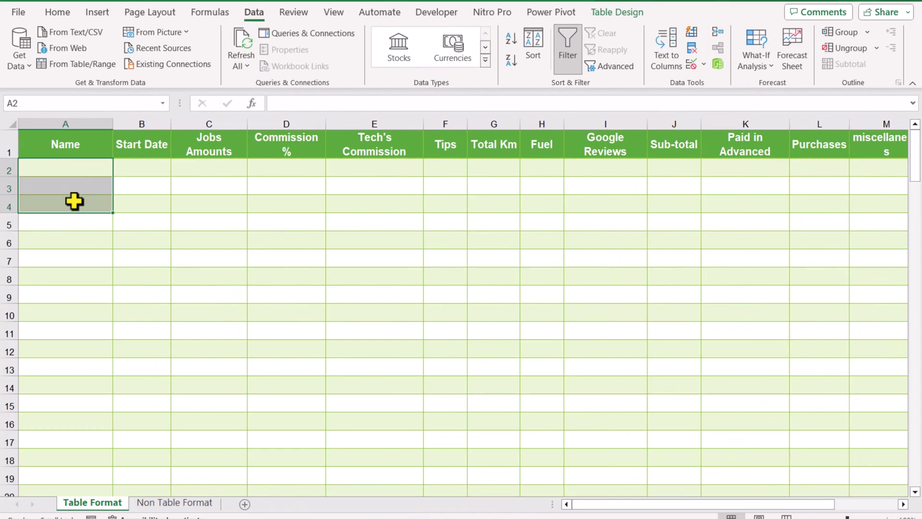
Step: Set Name column validation to List with source =$A$2:$A$23 and a Warning error alert style
{"action": "left_click", "coordinate": [68, 131]}
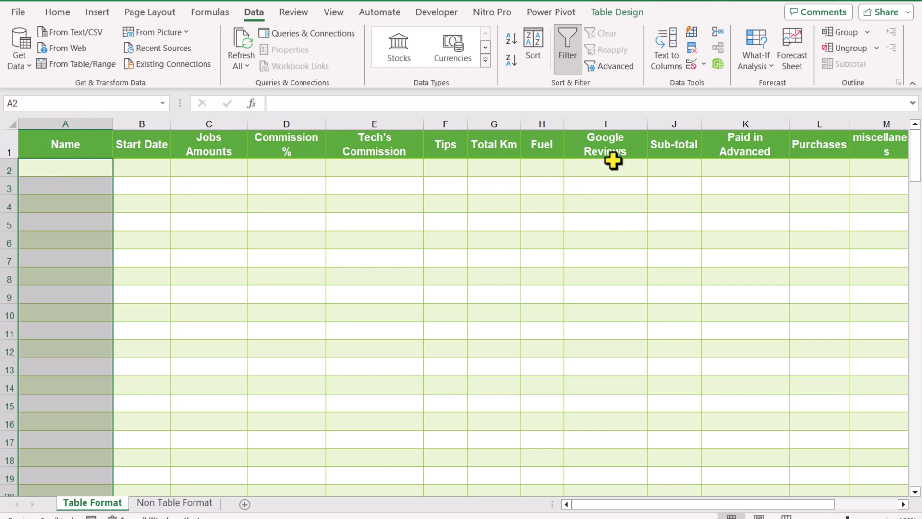
{"action": "left_click", "coordinate": [702, 66]}
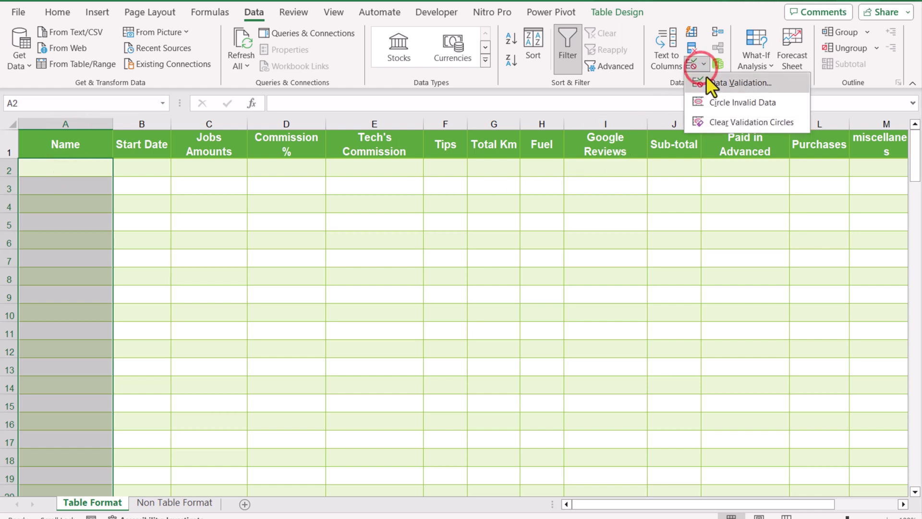
{"action": "left_click", "coordinate": [708, 80]}
{"action": "left_click", "coordinate": [291, 103]}
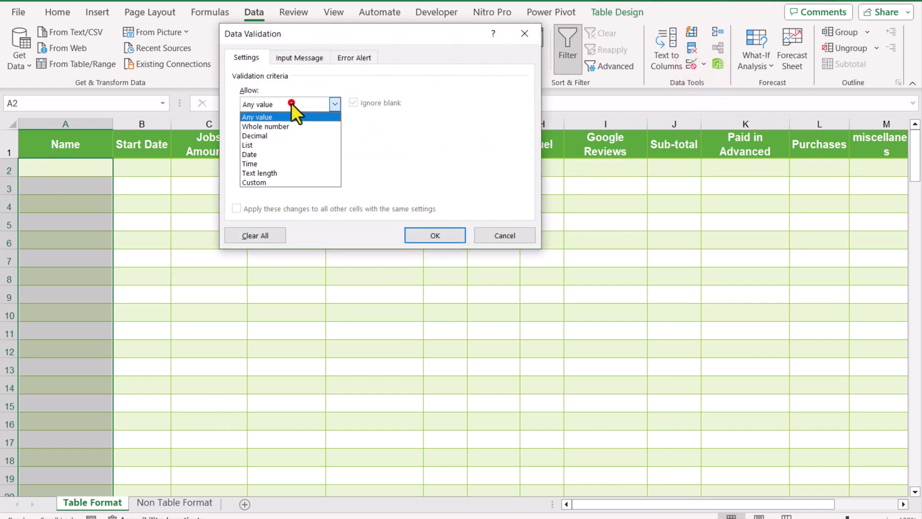
{"action": "left_click", "coordinate": [270, 144]}
{"action": "left_click", "coordinate": [279, 161]}
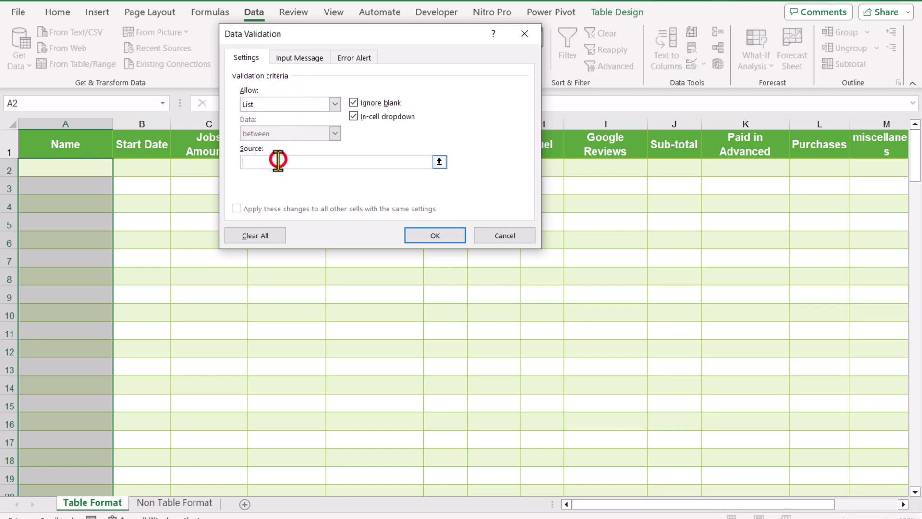
{"action": "left_click", "coordinate": [69, 130]}
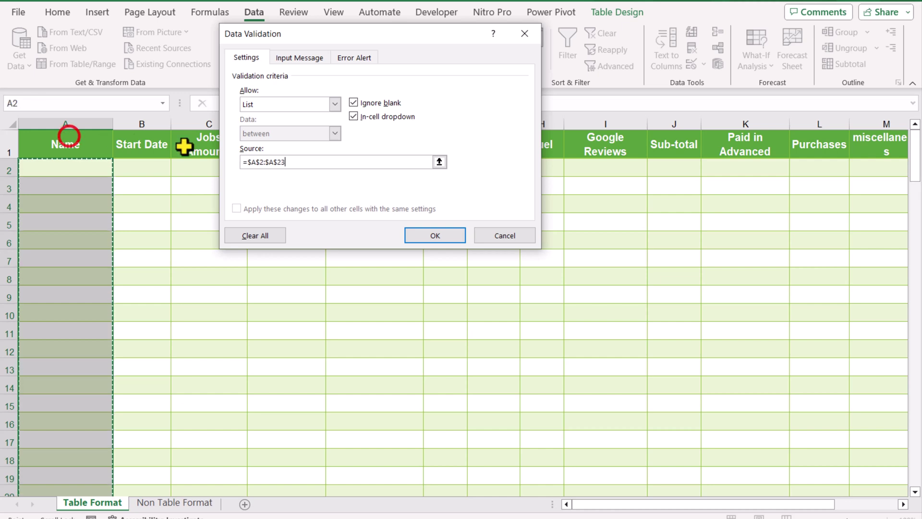
{"action": "left_click", "coordinate": [338, 60]}
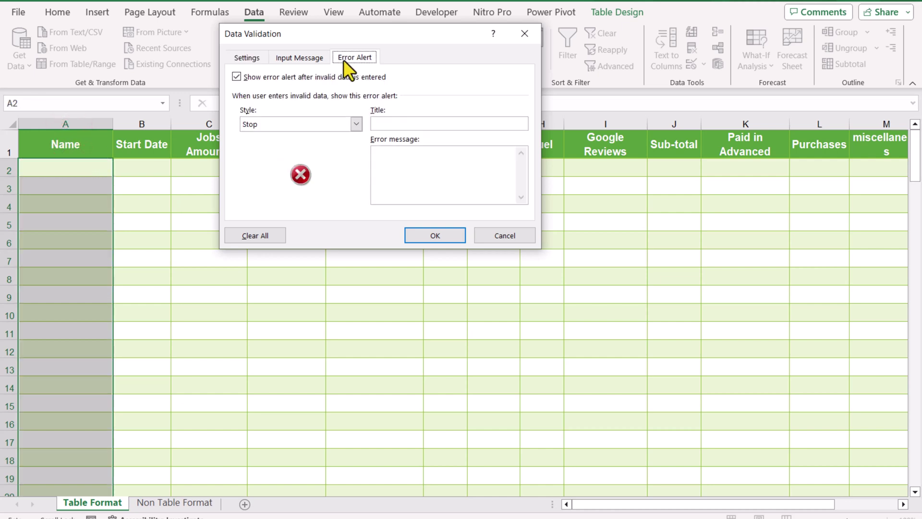
{"action": "left_click", "coordinate": [294, 127]}
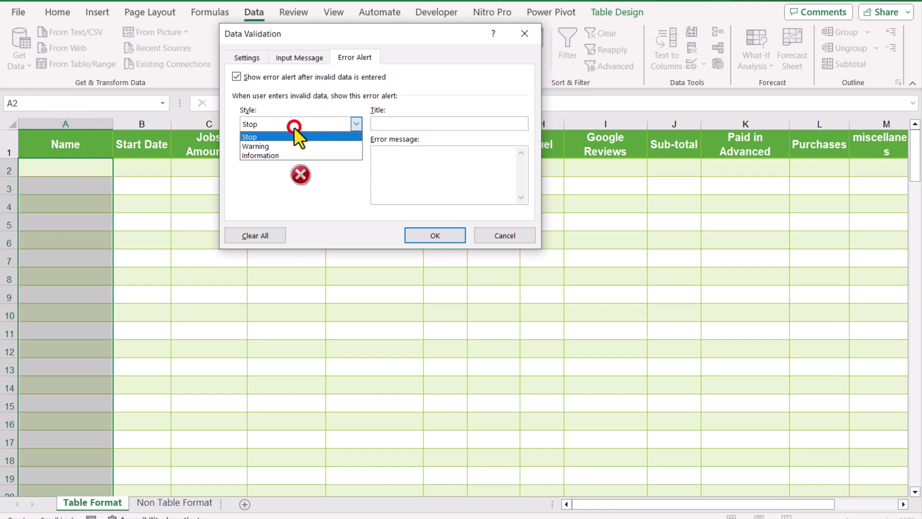
{"action": "left_click", "coordinate": [290, 145]}
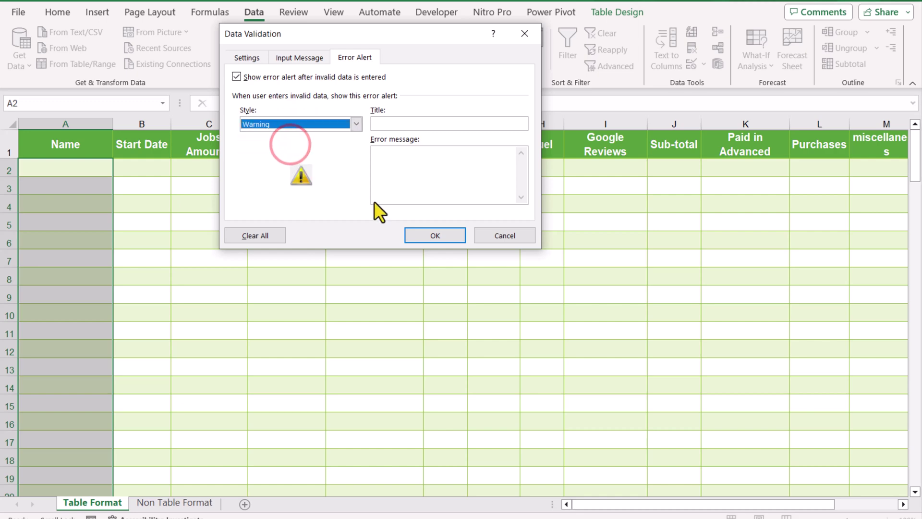
Step: Apply the new rule, then enter Haroon in A2 and Yaseen in A3
{"action": "left_click", "coordinate": [433, 234]}
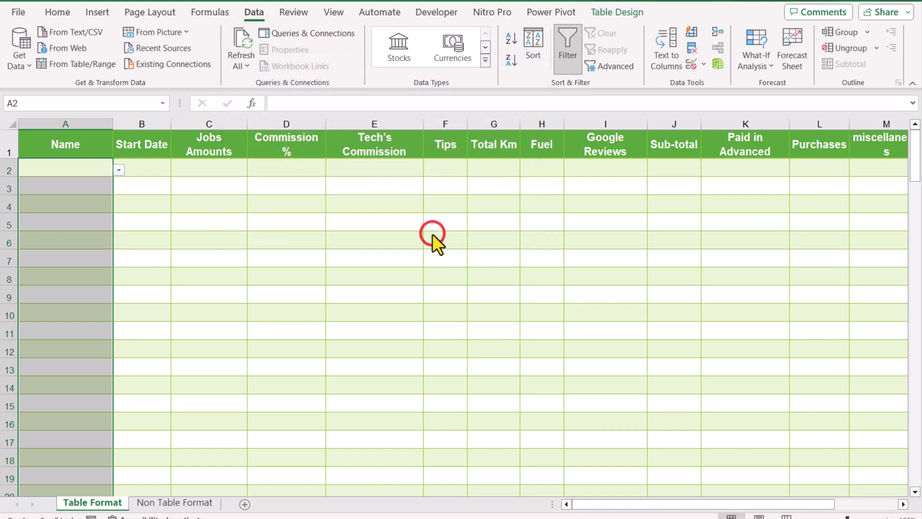
{"action": "left_click", "coordinate": [73, 169]}
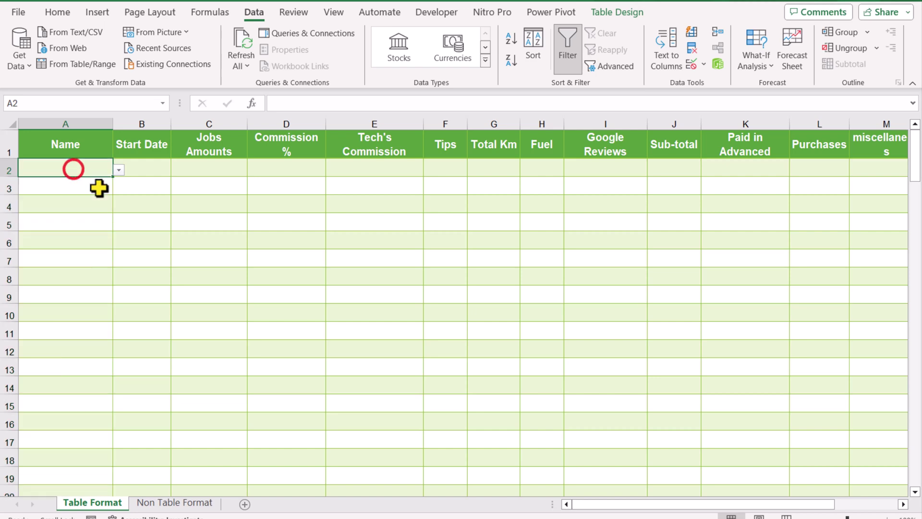
{"action": "type", "text": "Har"}
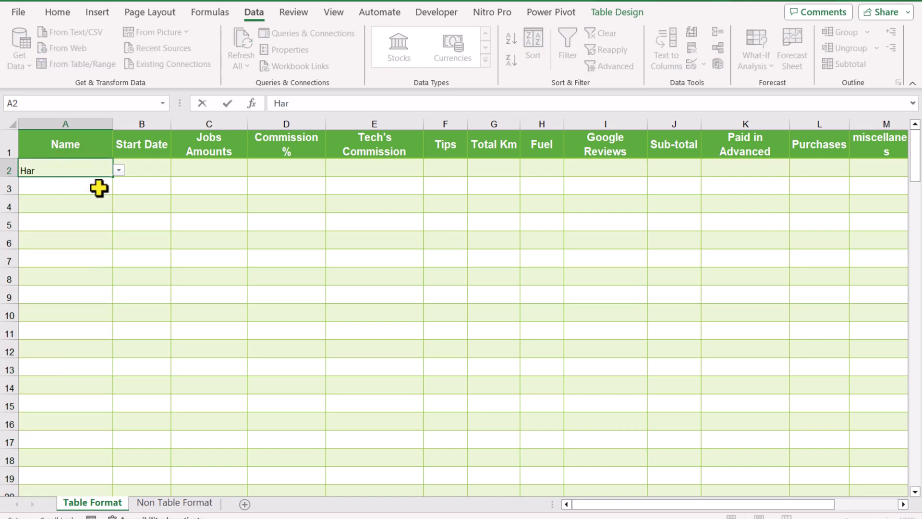
{"action": "type", "text": "oon"}
{"action": "key", "text": "Return"}
{"action": "left_click", "coordinate": [119, 188]}
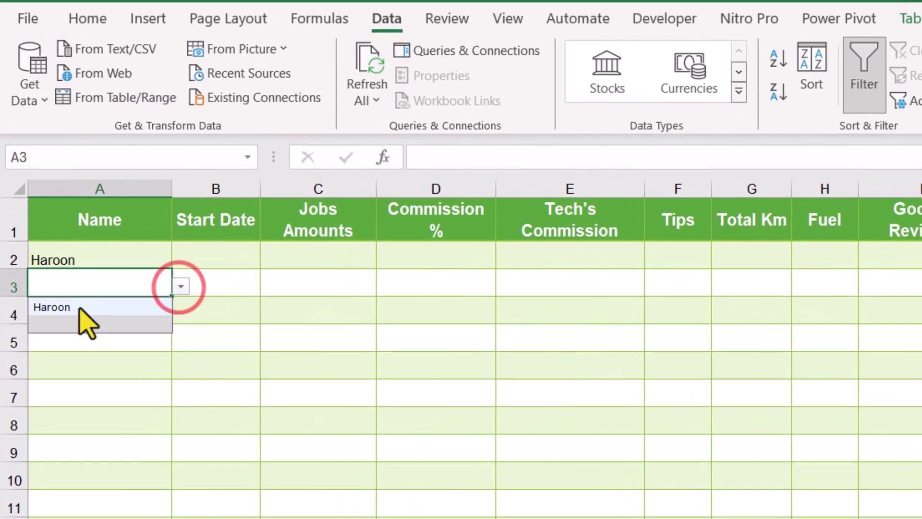
{"action": "left_click", "coordinate": [90, 285]}
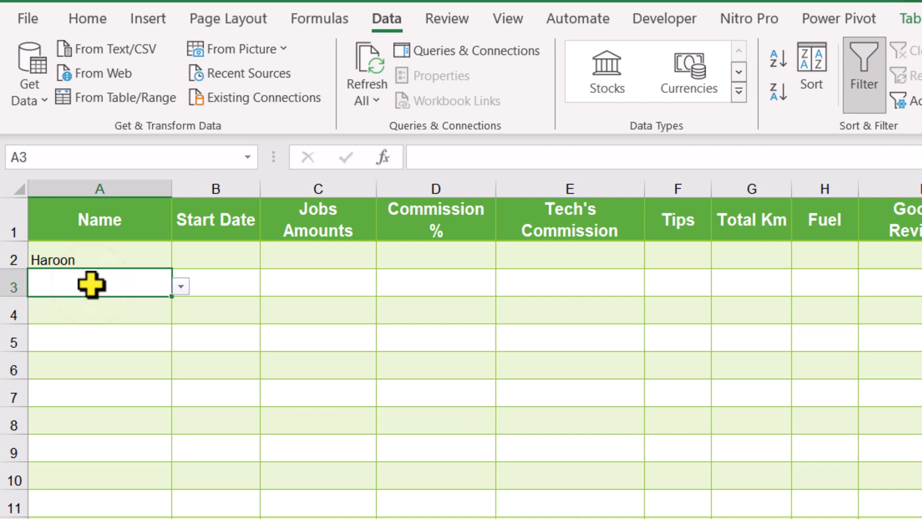
{"action": "type", "text": "Yaseen"}
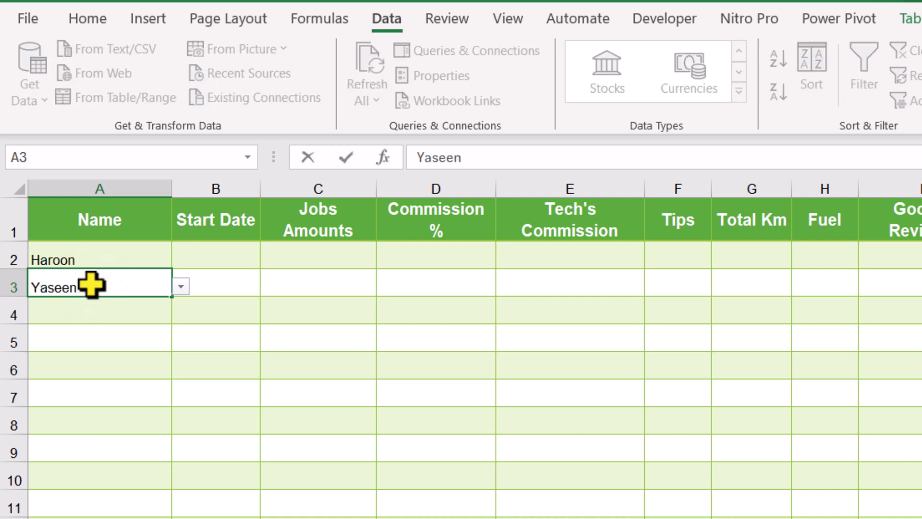
{"action": "key", "text": "Return"}
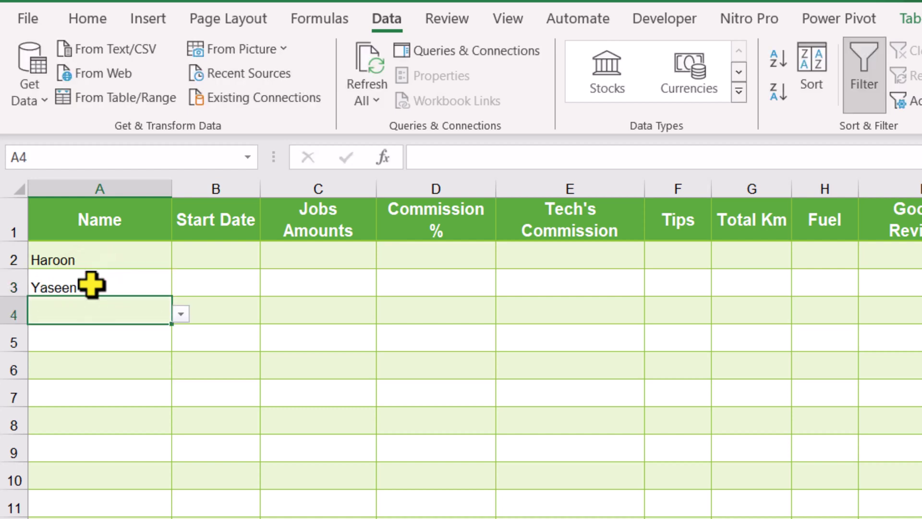
Step: Type Seema into A4
{"action": "left_click", "coordinate": [181, 313]}
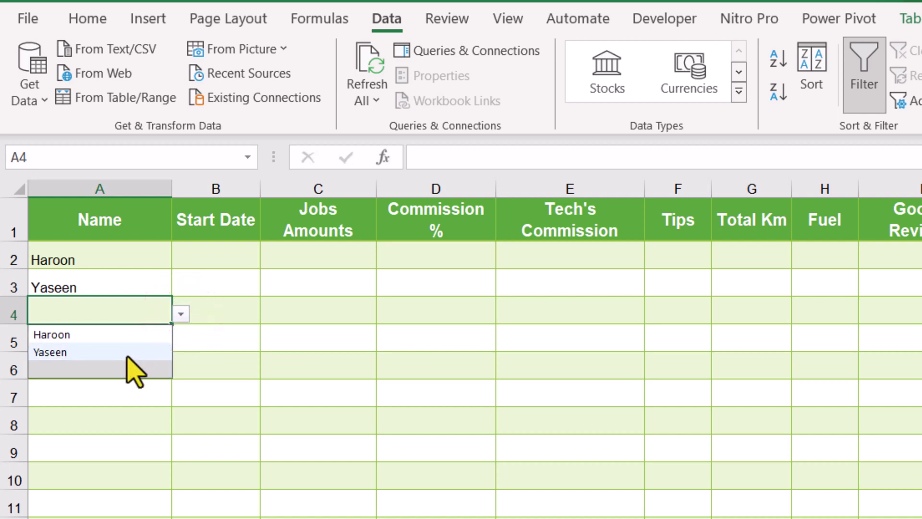
{"action": "left_click", "coordinate": [190, 346]}
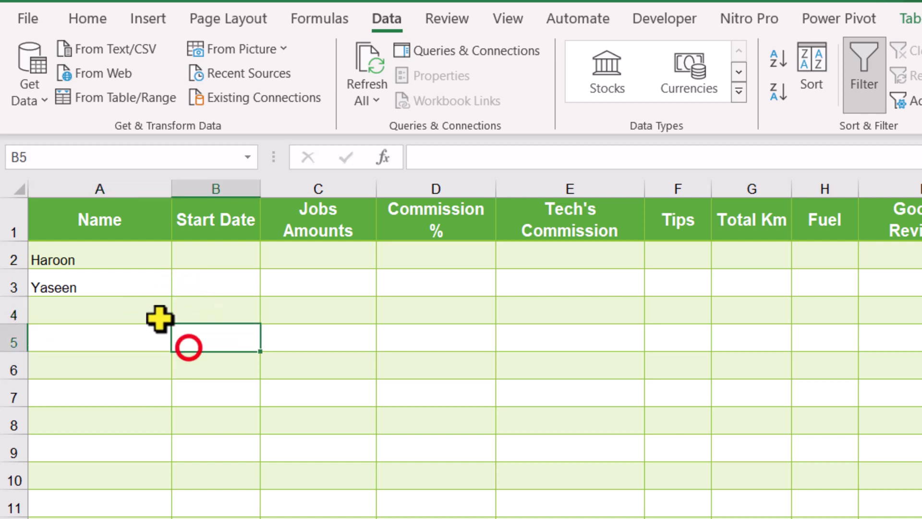
{"action": "left_click", "coordinate": [145, 311]}
{"action": "left_click", "coordinate": [146, 311]}
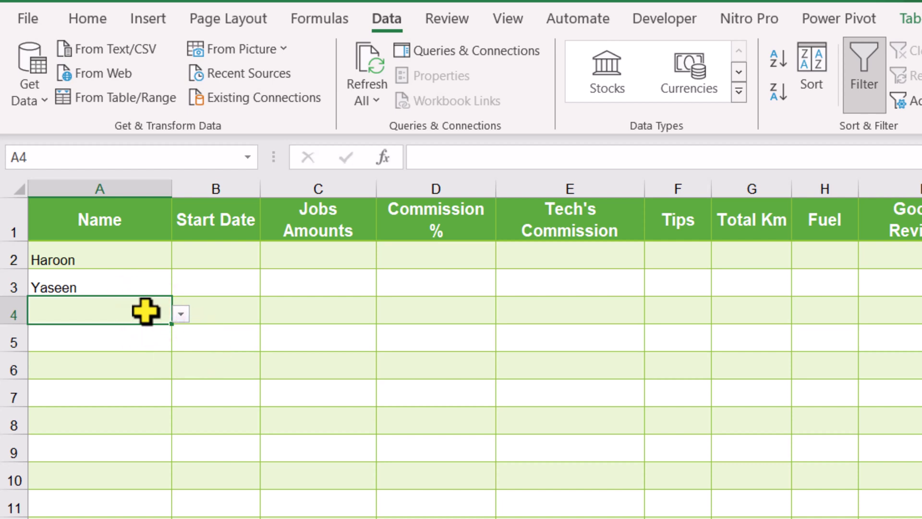
{"action": "type", "text": "Seema"}
{"action": "key", "text": "Return"}
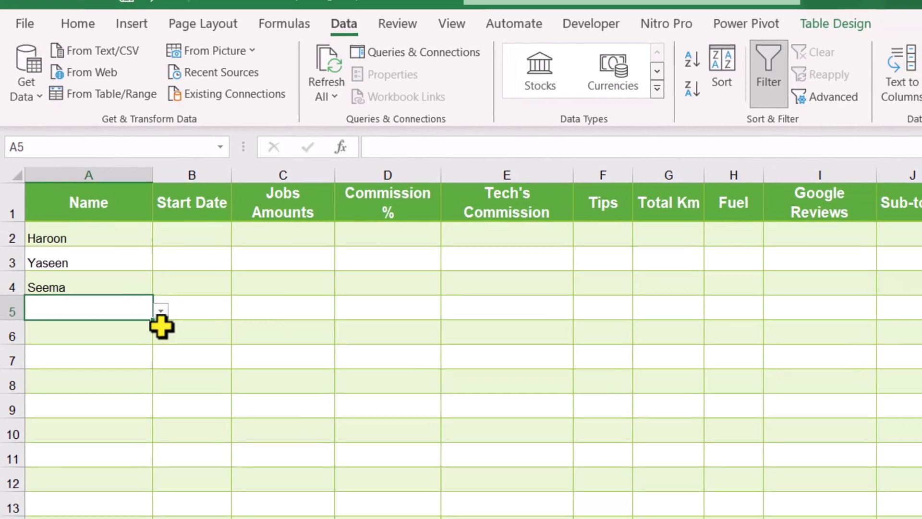
Step: Pick Seema into A5 and Yaseen into A6 from the dropdown, then type Naseer into A7
{"action": "left_click", "coordinate": [168, 322]}
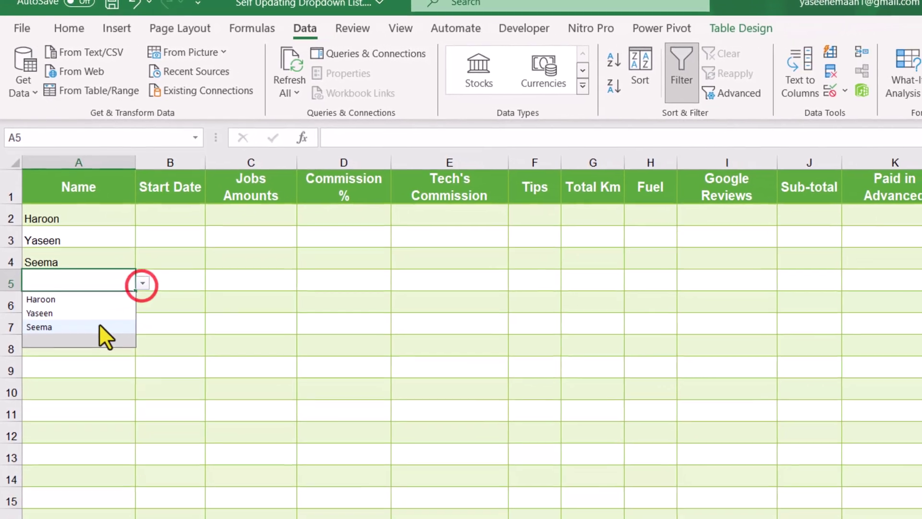
{"action": "left_click", "coordinate": [120, 369]}
{"action": "left_click", "coordinate": [92, 290]}
{"action": "left_click", "coordinate": [134, 291]}
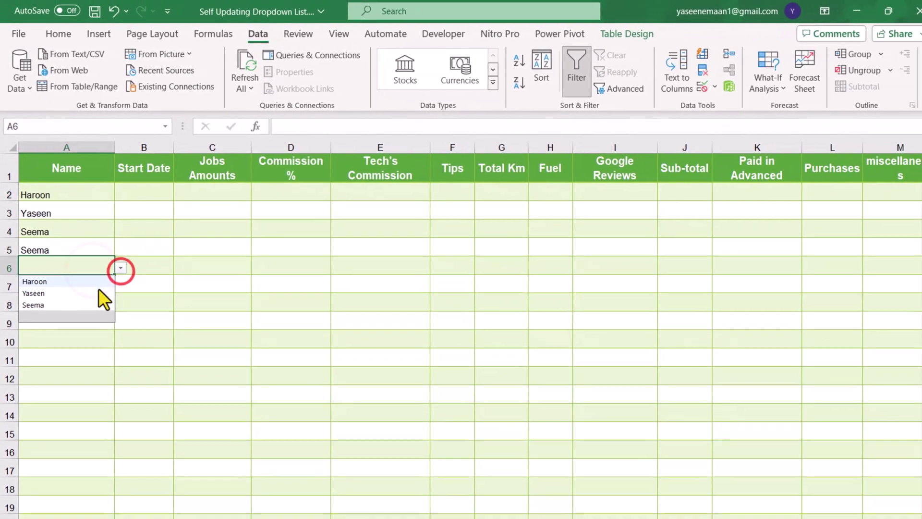
{"action": "left_click", "coordinate": [109, 315]}
{"action": "left_click", "coordinate": [96, 286]}
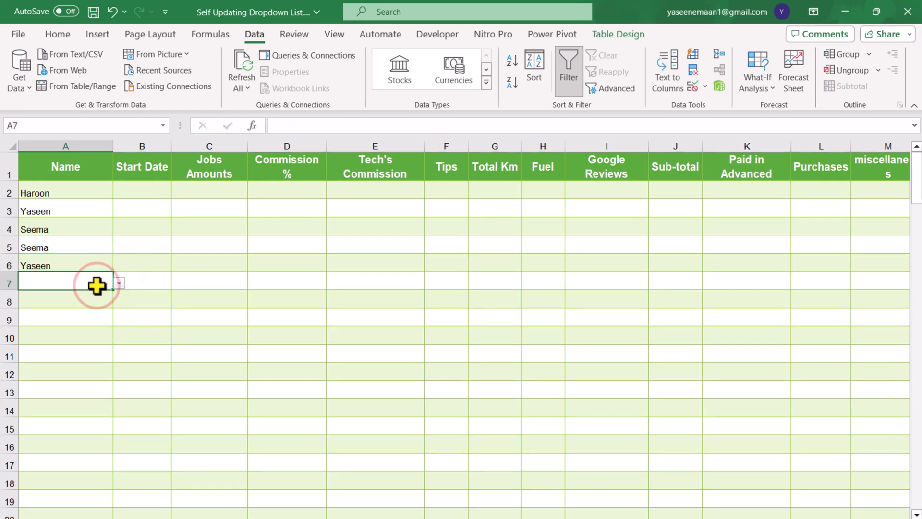
{"action": "type", "text": "Nas"}
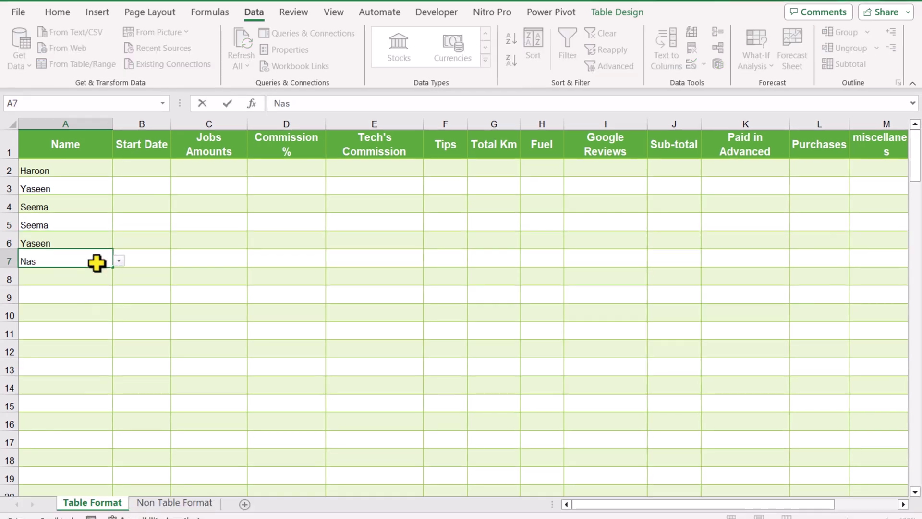
{"action": "type", "text": "eer"}
{"action": "key", "text": "Return"}
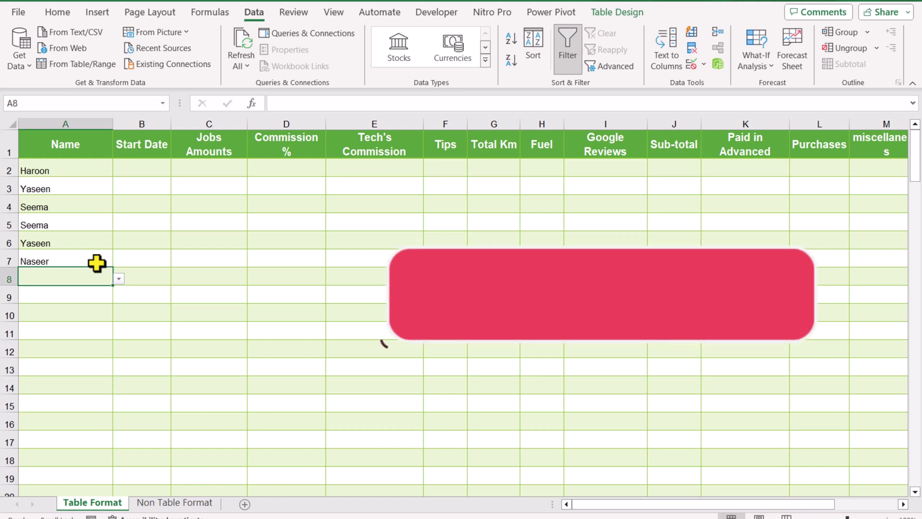
Step: Confirm Naseer appears in A8's dropdown, then pick Yaseen for A8
{"action": "left_click", "coordinate": [118, 279]}
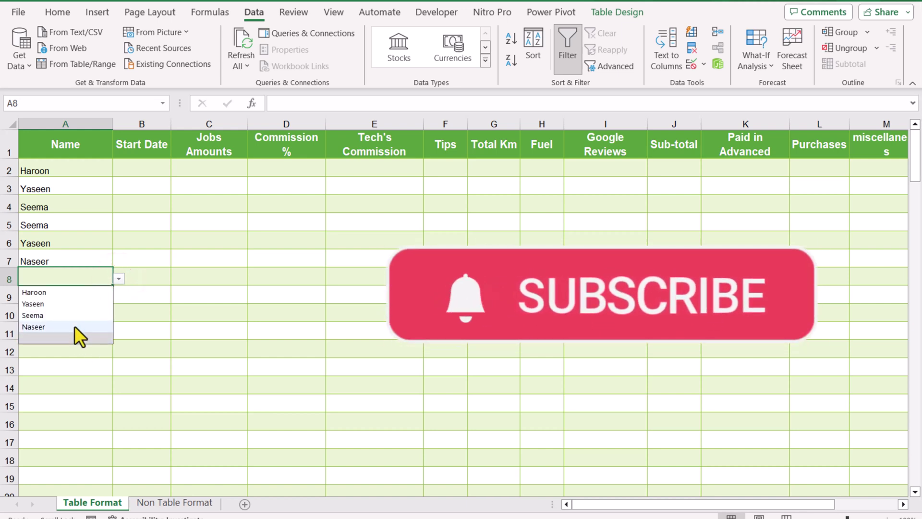
{"action": "left_click", "coordinate": [70, 347]}
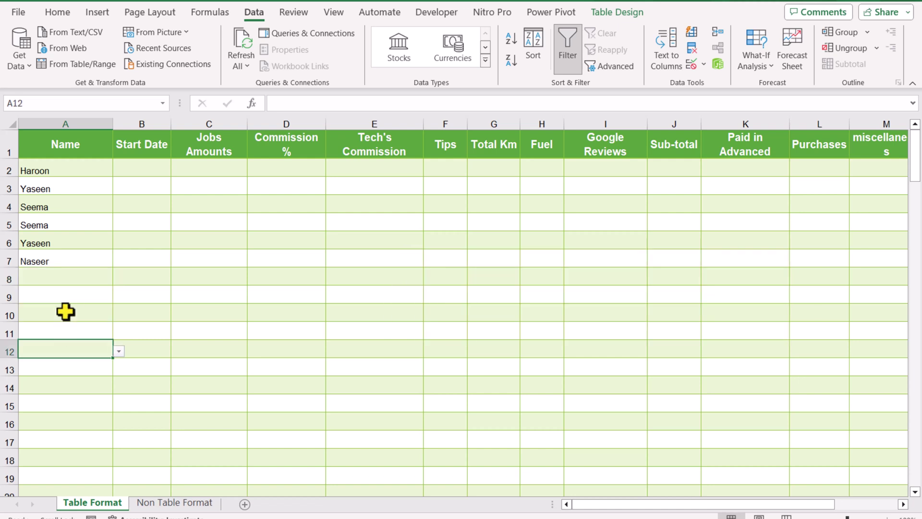
{"action": "left_click", "coordinate": [67, 284]}
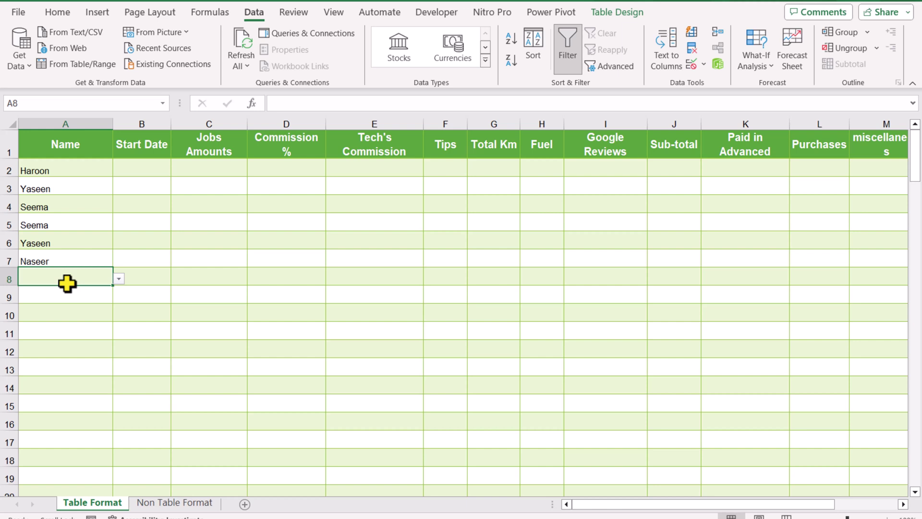
{"action": "left_click", "coordinate": [119, 279]}
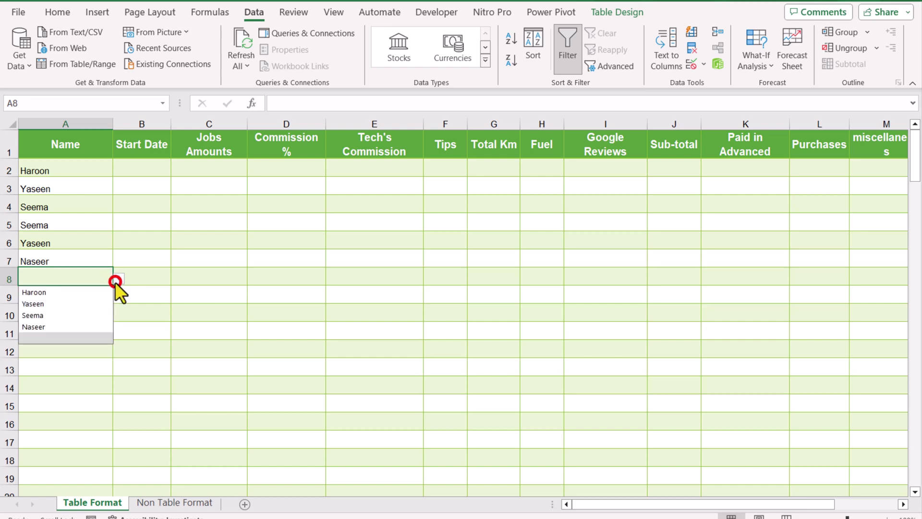
{"action": "left_click", "coordinate": [79, 307]}
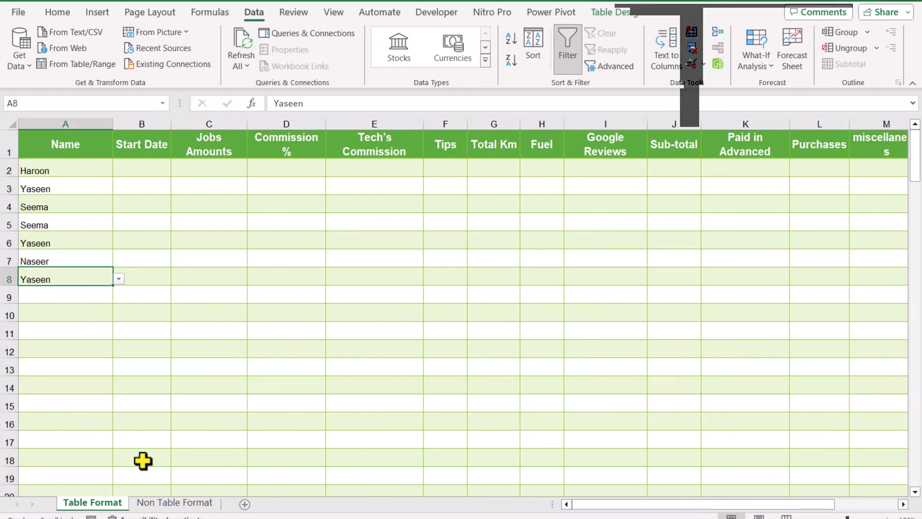
Step: On Non Table Format, give A2:A298 a List validation sourced from =$A$2:$A$298
{"action": "left_click", "coordinate": [155, 502]}
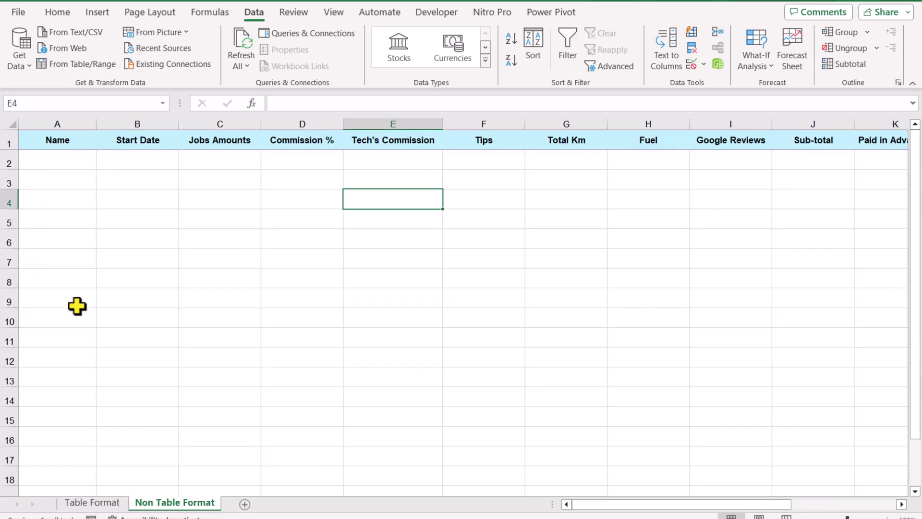
{"action": "left_click_drag", "start_coordinate": [54, 153], "coordinate": [222, 471]}
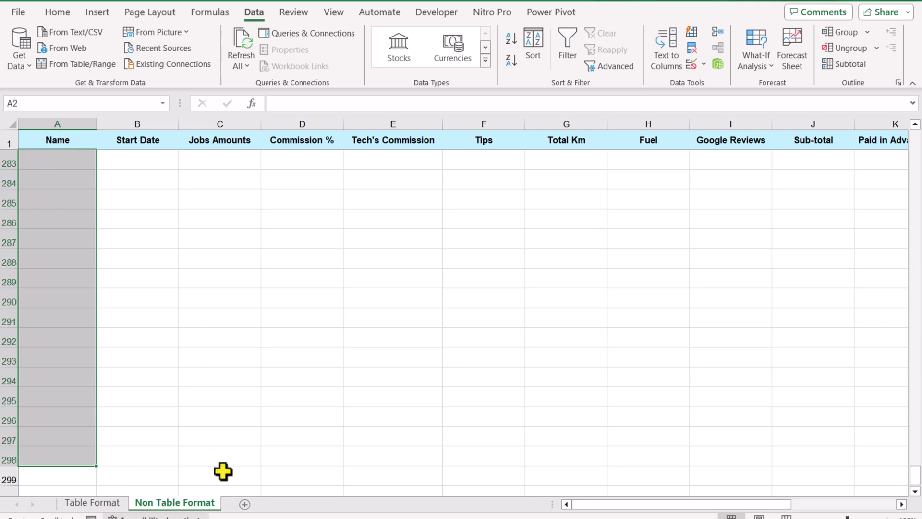
{"action": "left_click_drag", "start_coordinate": [916, 480], "coordinate": [917, 135]}
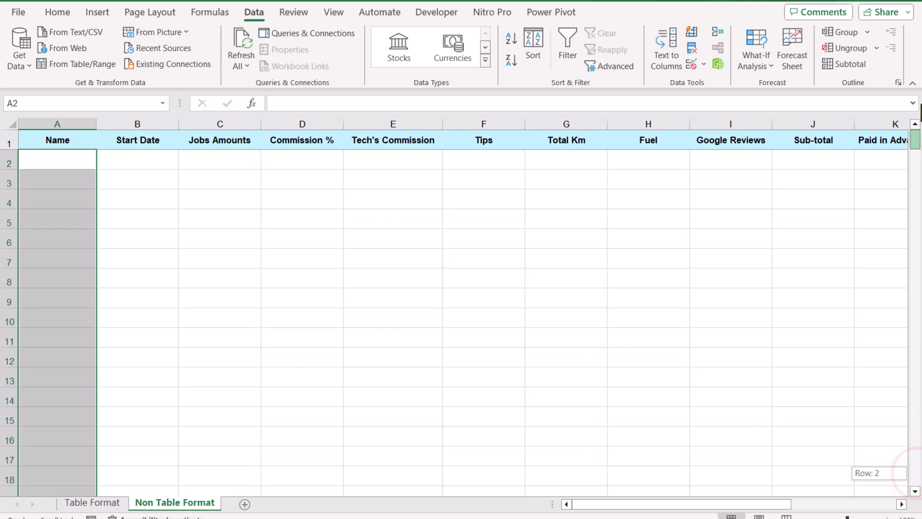
{"action": "left_click", "coordinate": [702, 64]}
{"action": "left_click", "coordinate": [710, 80]}
{"action": "left_click", "coordinate": [250, 57]}
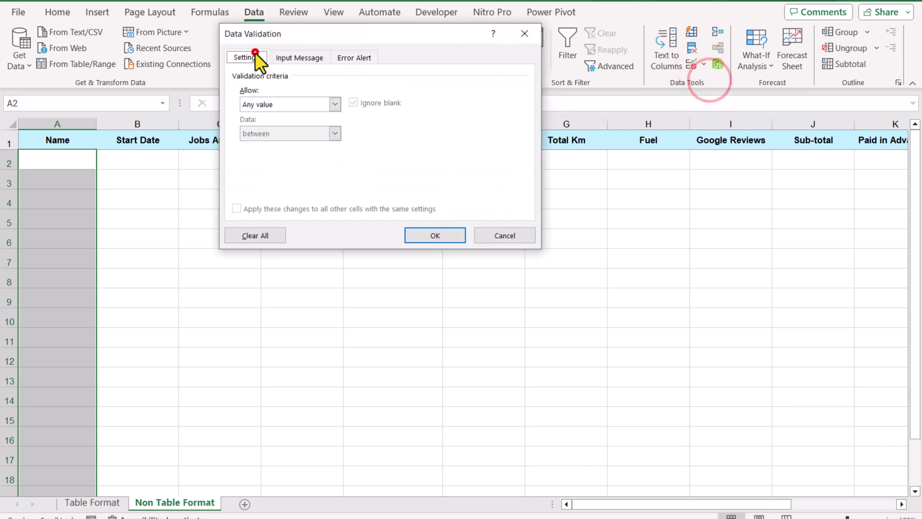
{"action": "left_click", "coordinate": [263, 104]}
{"action": "left_click", "coordinate": [259, 144]}
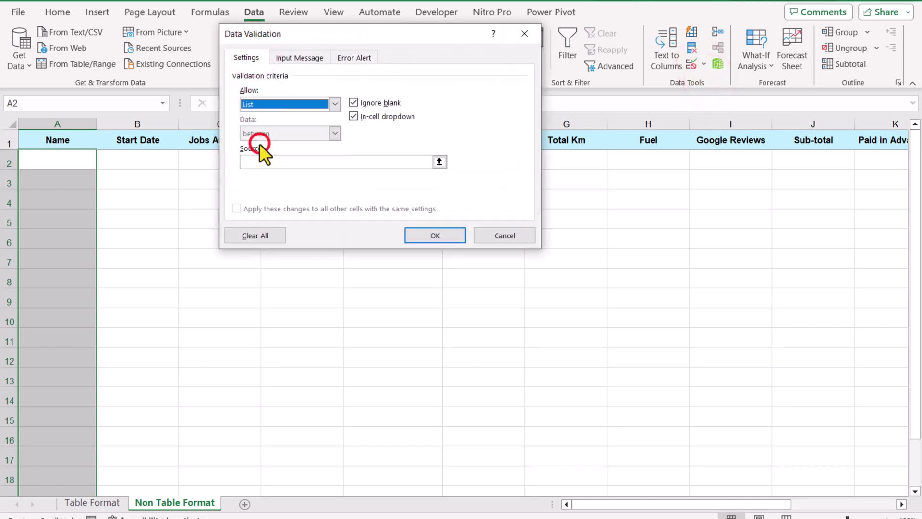
{"action": "left_click", "coordinate": [276, 161]}
{"action": "left_click_drag", "start_coordinate": [75, 160], "coordinate": [41, 457]}
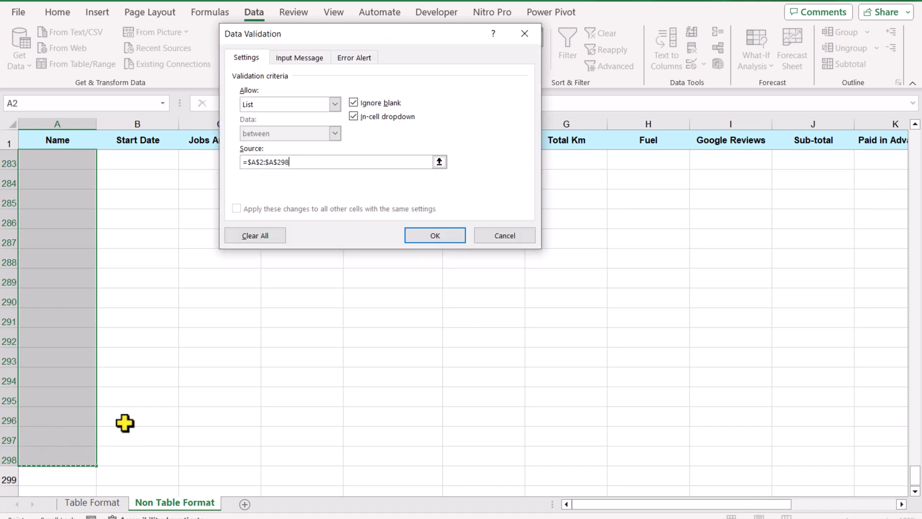
{"action": "left_click", "coordinate": [422, 234]}
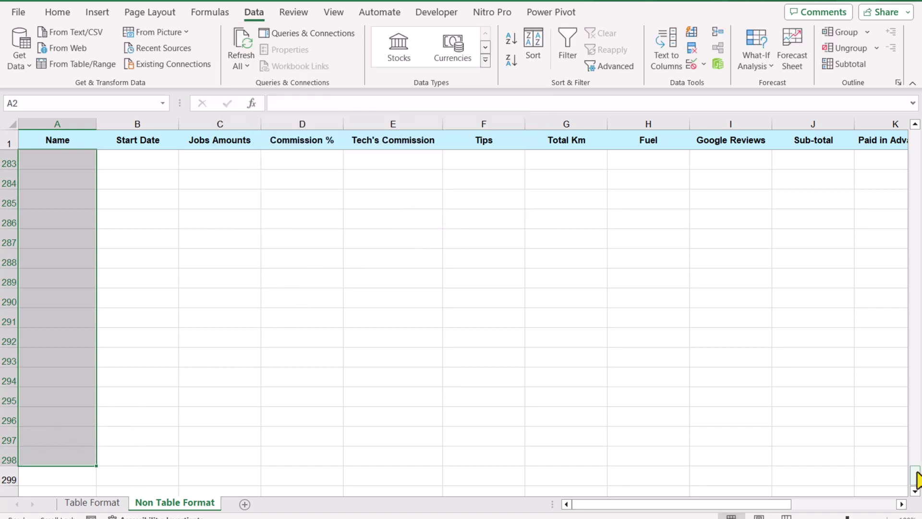
Step: Enter Yaseen in cell A2
{"action": "left_click_drag", "start_coordinate": [917, 480], "coordinate": [907, 473]}
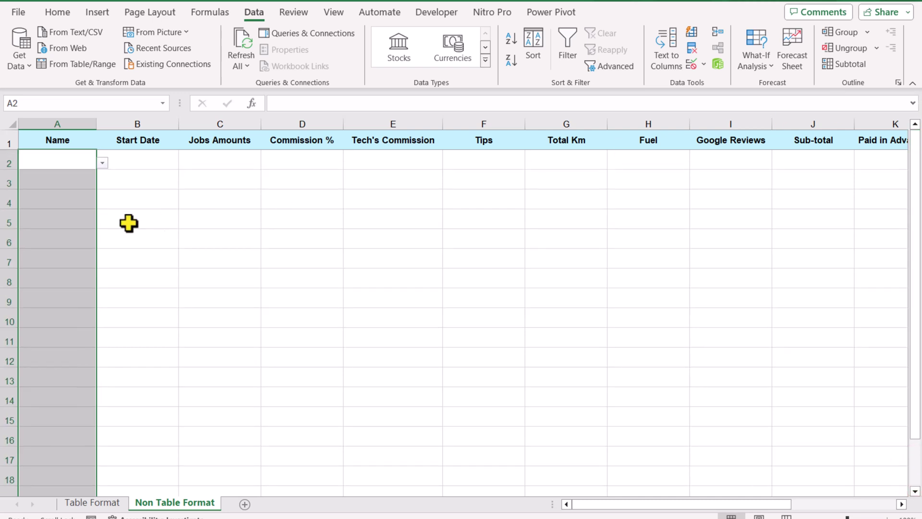
{"action": "left_click", "coordinate": [44, 159]}
{"action": "type", "text": "Ya"}
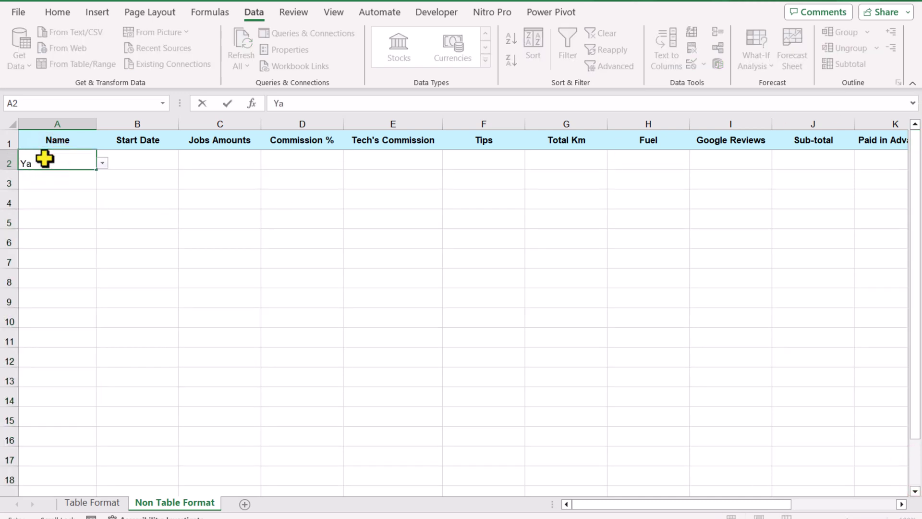
{"action": "type", "text": "seen"}
{"action": "key", "text": "Return"}
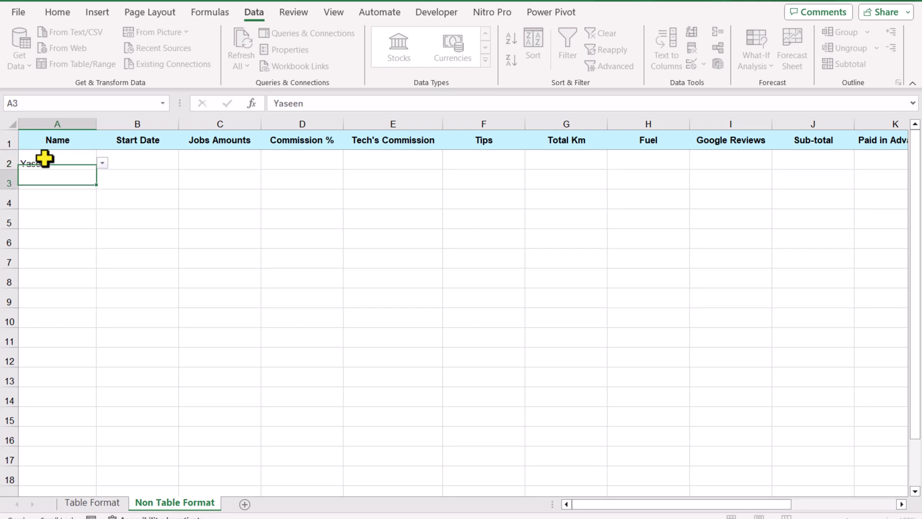
Step: Enter Harroon in A3 and confirm A4's dropdown lists both names
{"action": "left_click", "coordinate": [102, 183]}
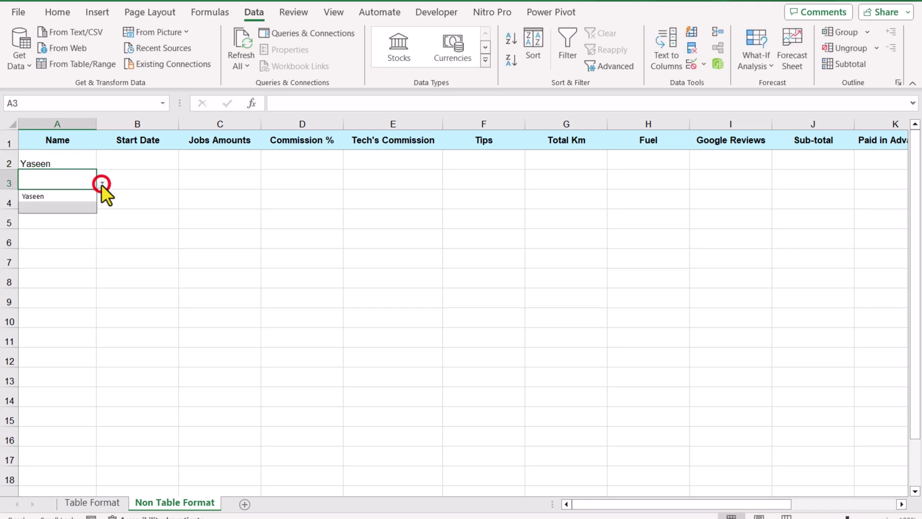
{"action": "left_click", "coordinate": [72, 183]}
{"action": "type", "text": "Harroon"}
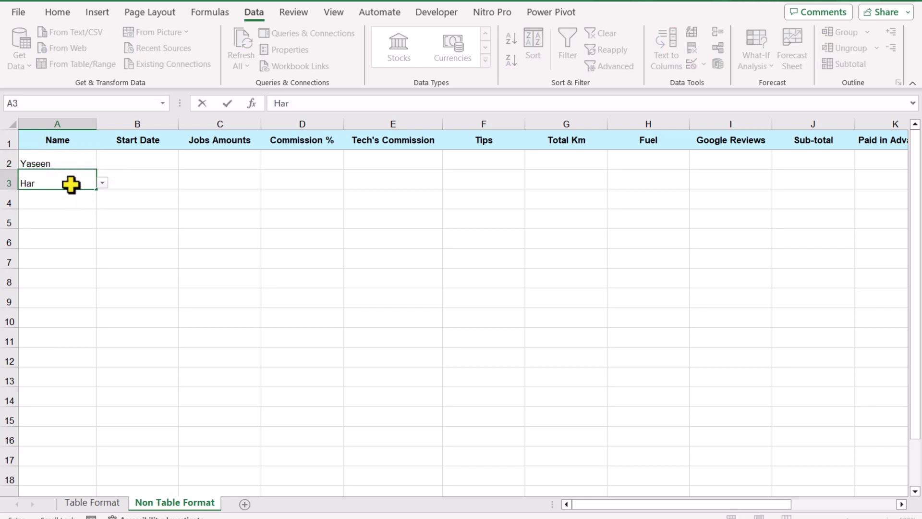
{"action": "key", "text": "Return"}
{"action": "key", "text": "alt+Down"}
{"action": "left_click", "coordinate": [71, 203]}
{"action": "left_click", "coordinate": [71, 203]}
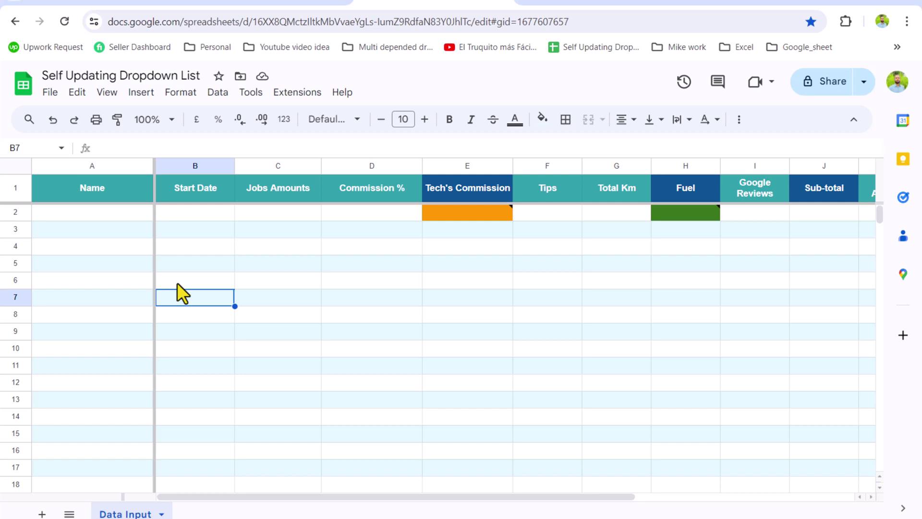
Step: Select Name cells A2:A1038 on Data Input and scroll back to the top
{"action": "left_click", "coordinate": [119, 215]}
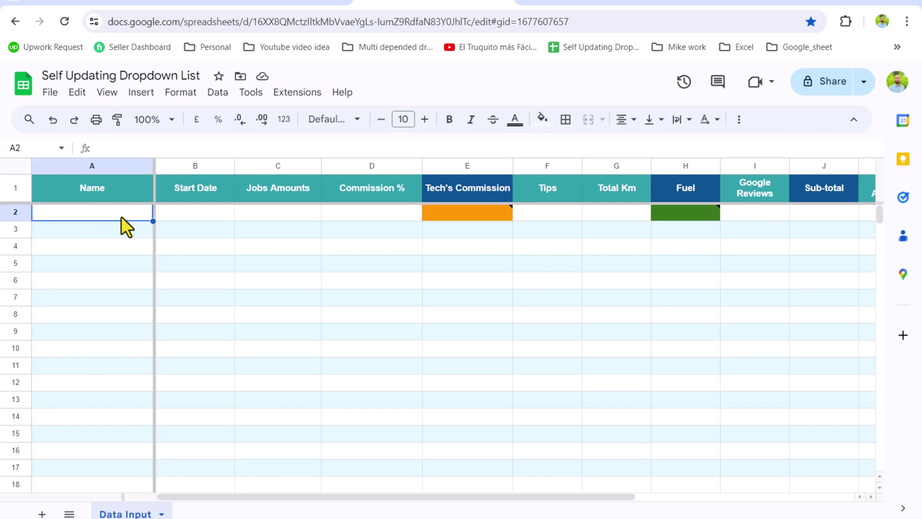
{"action": "key", "text": "ctrl+shift+Down"}
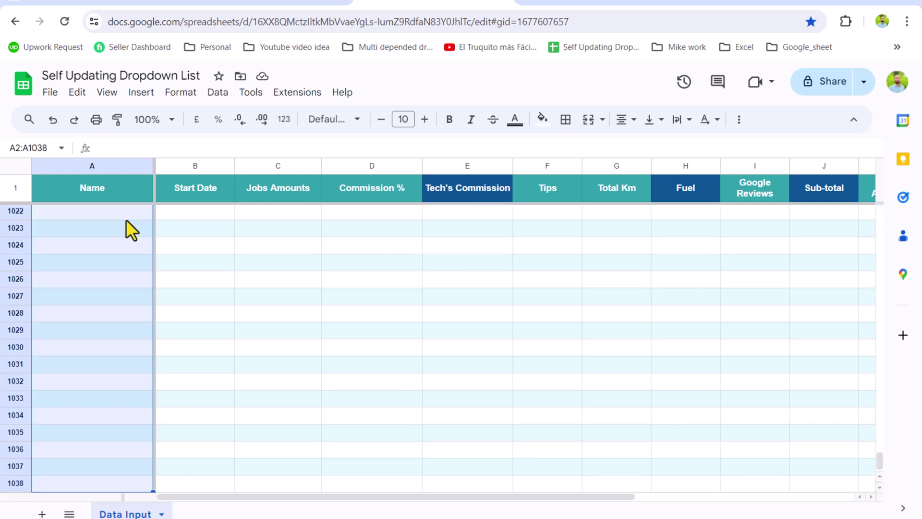
{"action": "key", "text": "ctrl+BackSpace"}
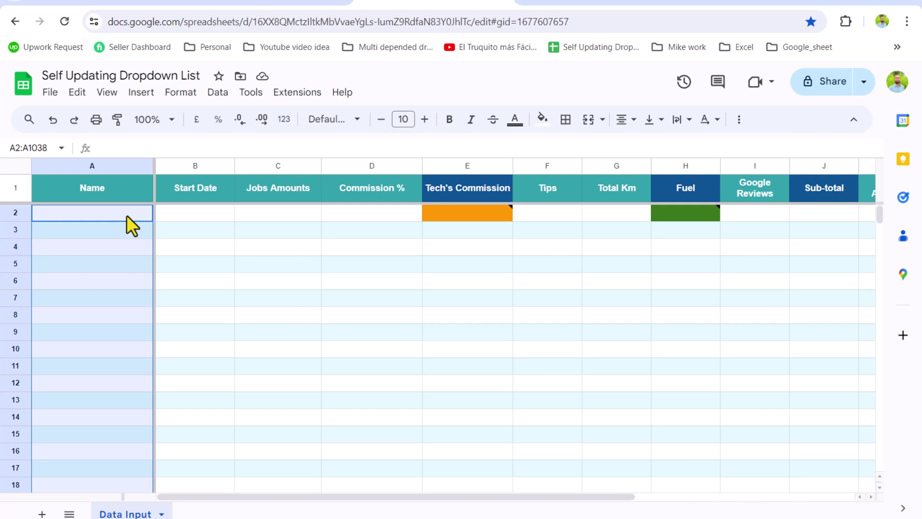
Step: Start a Drop-down (from a range) validation rule with source A2:A1038
{"action": "left_click", "coordinate": [214, 96]}
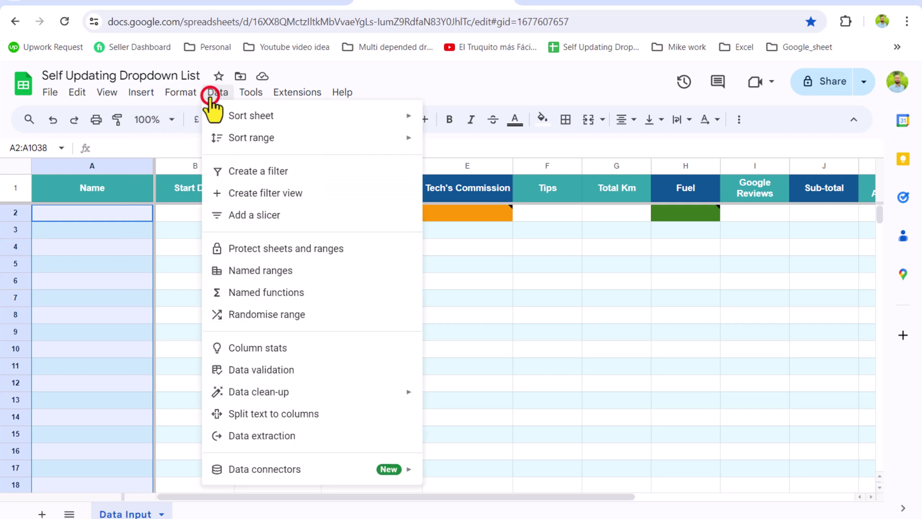
{"action": "left_click", "coordinate": [268, 371]}
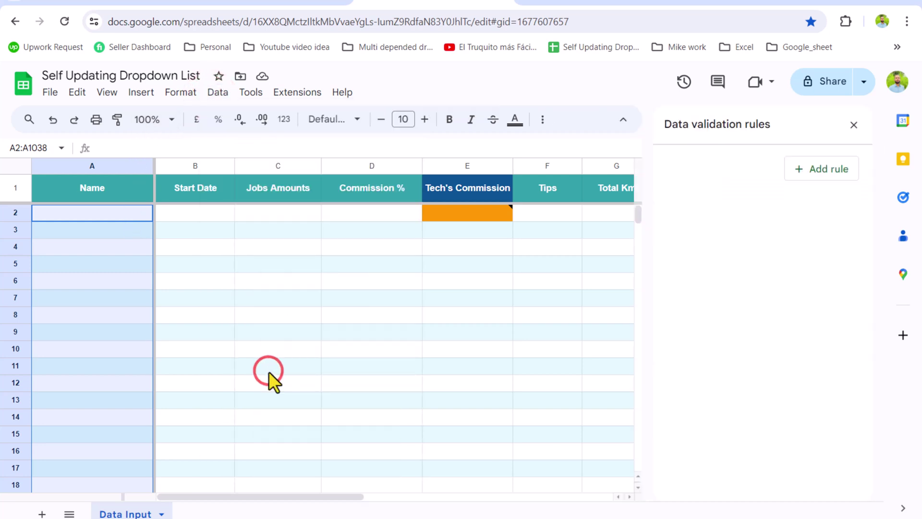
{"action": "left_click", "coordinate": [798, 165]}
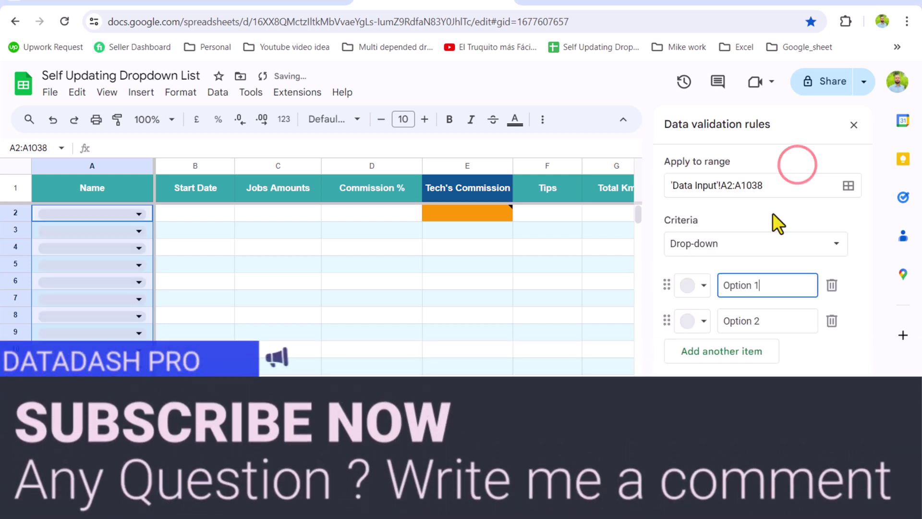
{"action": "left_click", "coordinate": [754, 243]}
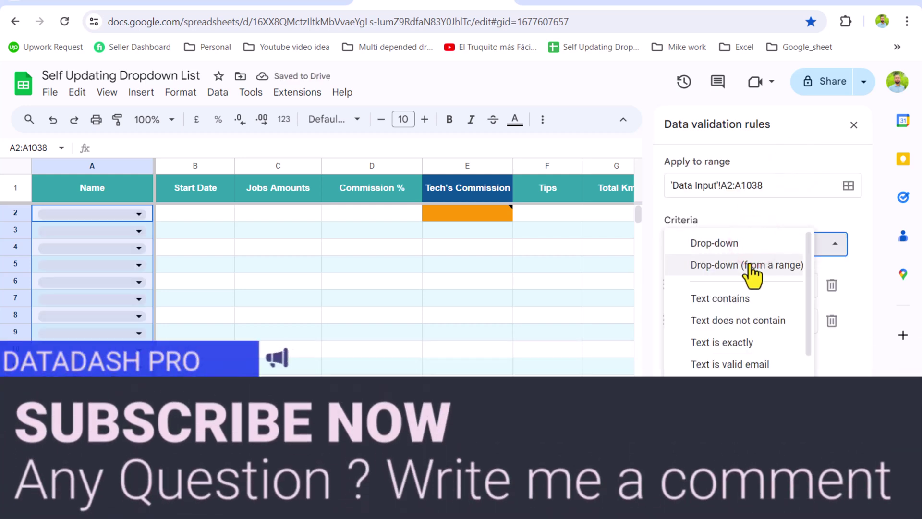
{"action": "left_click", "coordinate": [751, 265]}
{"action": "left_click", "coordinate": [743, 286]}
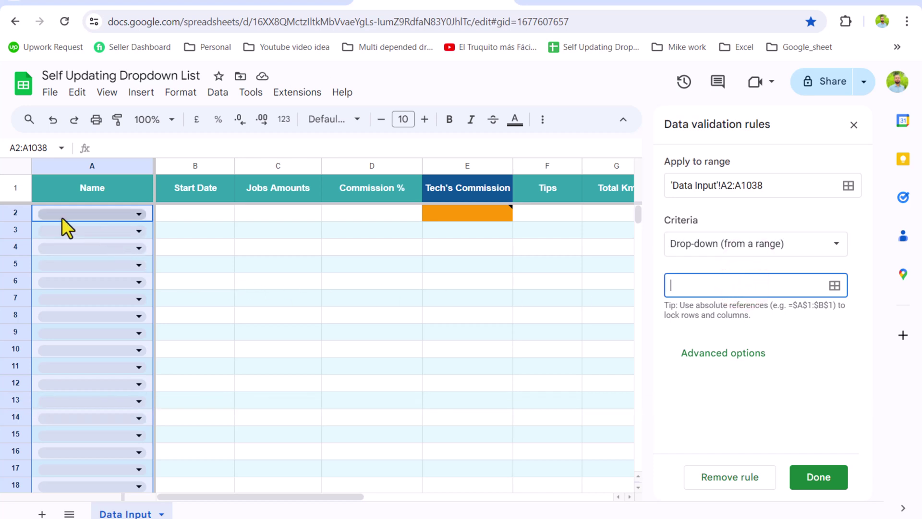
{"action": "left_click_drag", "start_coordinate": [37, 211], "coordinate": [56, 363]}
{"action": "key", "text": "ctrl+shift+Down"}
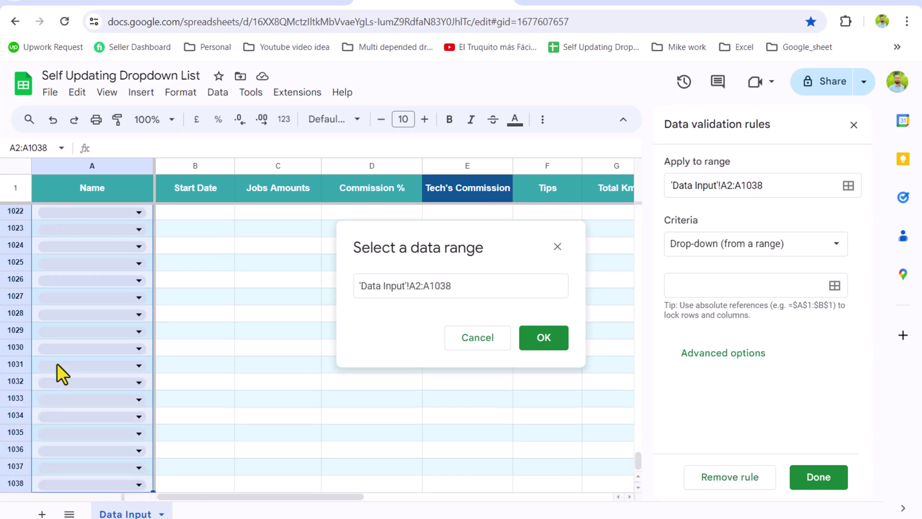
{"action": "key", "text": "ctrl+BackSpace"}
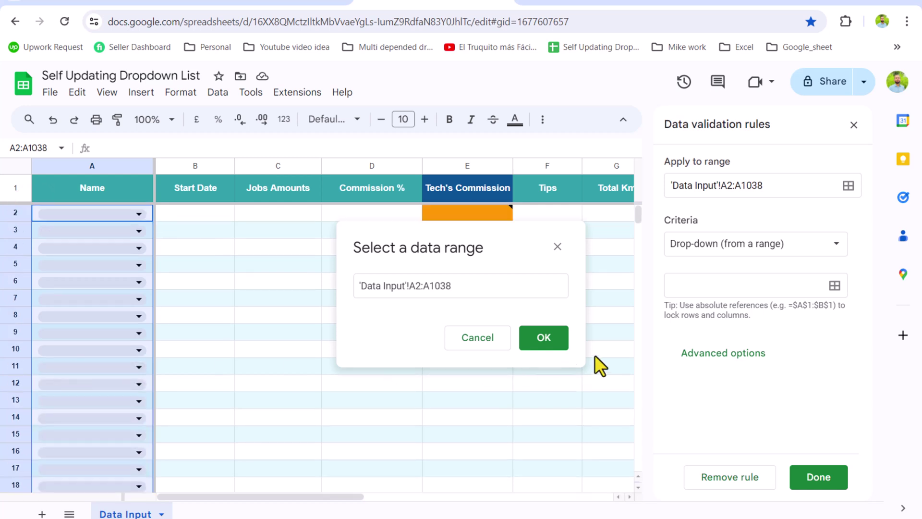
Step: Try saving the self-referencing rule, then remove it after the intersect error
{"action": "left_click", "coordinate": [560, 343]}
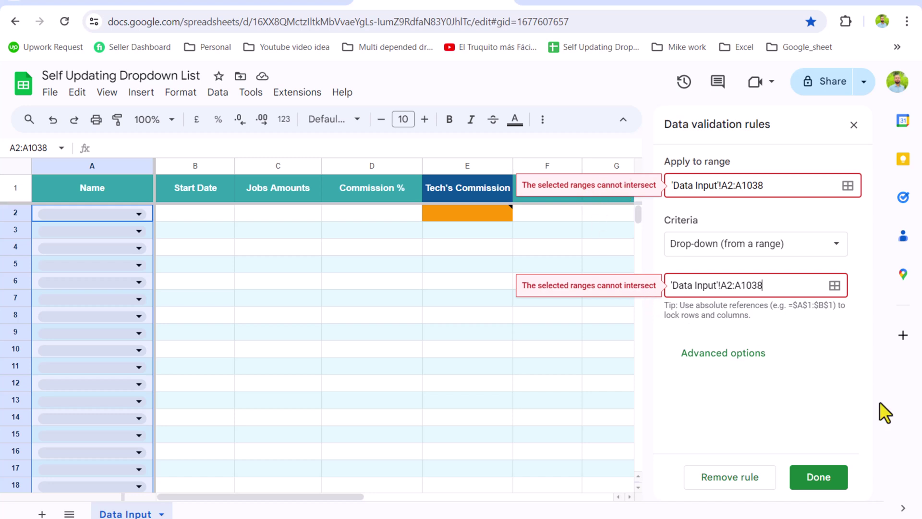
{"action": "left_click", "coordinate": [833, 477]}
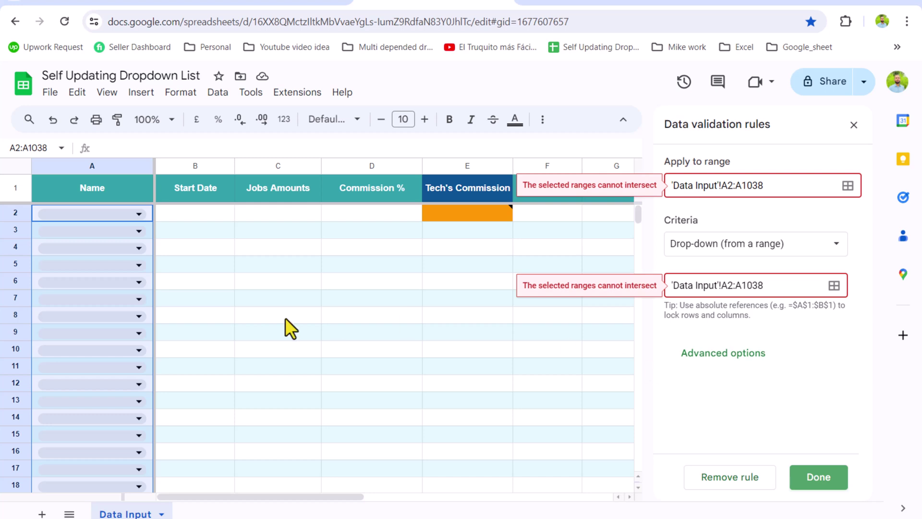
{"action": "left_click", "coordinate": [726, 479]}
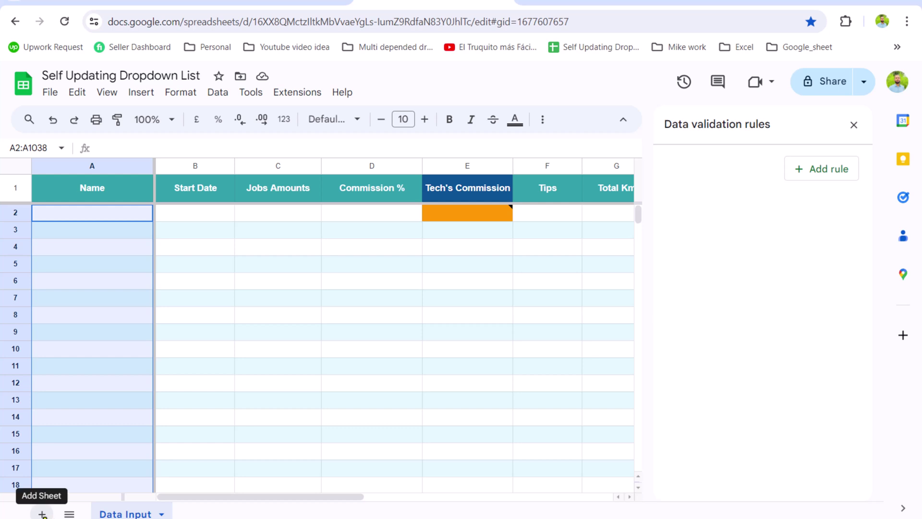
Step: Add Sheet8 and delete its columns B through Z
{"action": "left_click", "coordinate": [42, 513]}
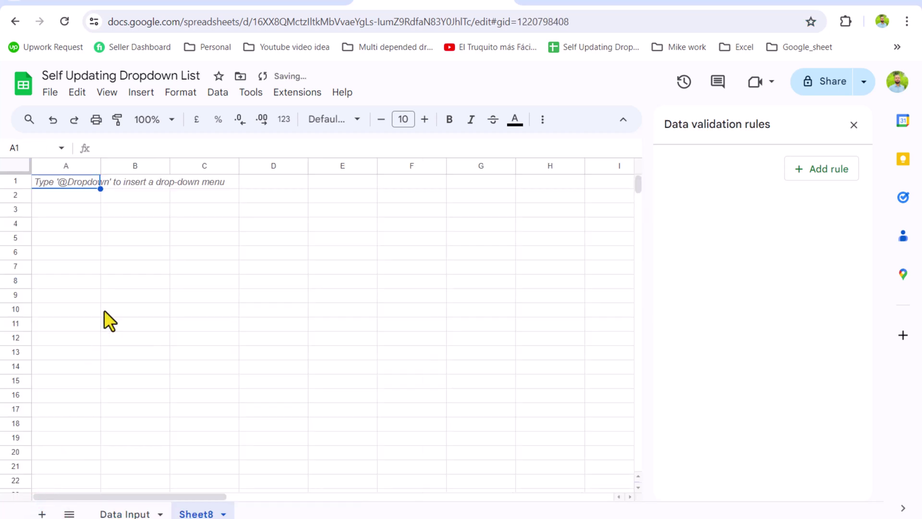
{"action": "left_click", "coordinate": [117, 165]}
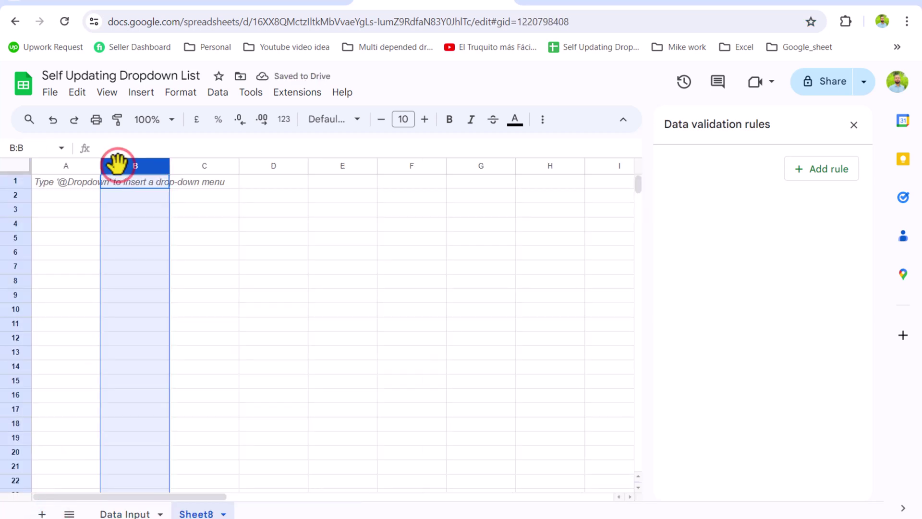
{"action": "key", "text": "ctrl+shift+Right"}
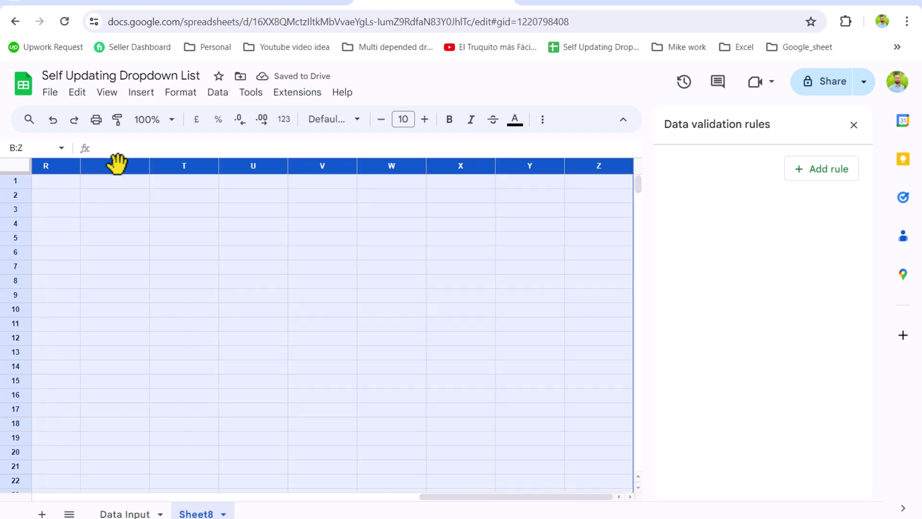
{"action": "right_click", "coordinate": [117, 165]}
{"action": "left_click", "coordinate": [158, 274]}
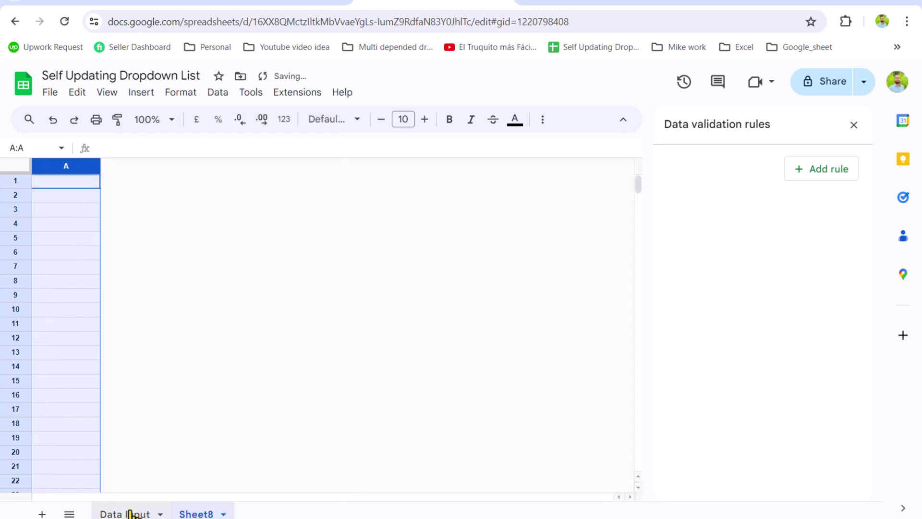
Step: Enter =UNIQUE('Data Input'!A2:A) in Sheet8's cell A1
{"action": "left_click", "coordinate": [46, 187]}
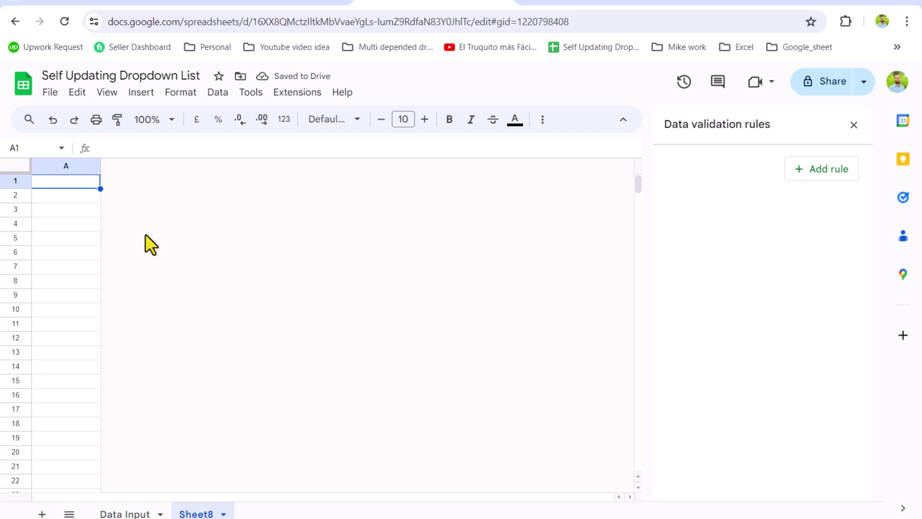
{"action": "type", "text": "=un"}
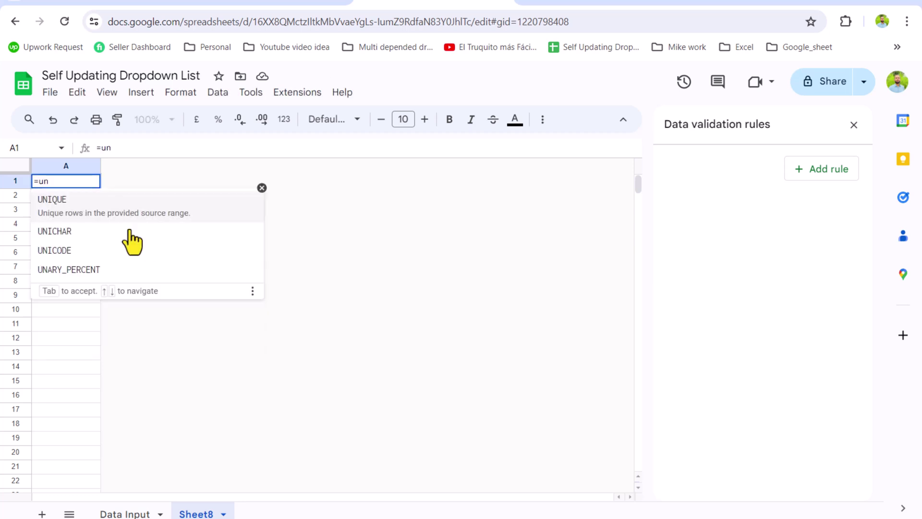
{"action": "left_click", "coordinate": [43, 201]}
{"action": "left_click", "coordinate": [119, 511]}
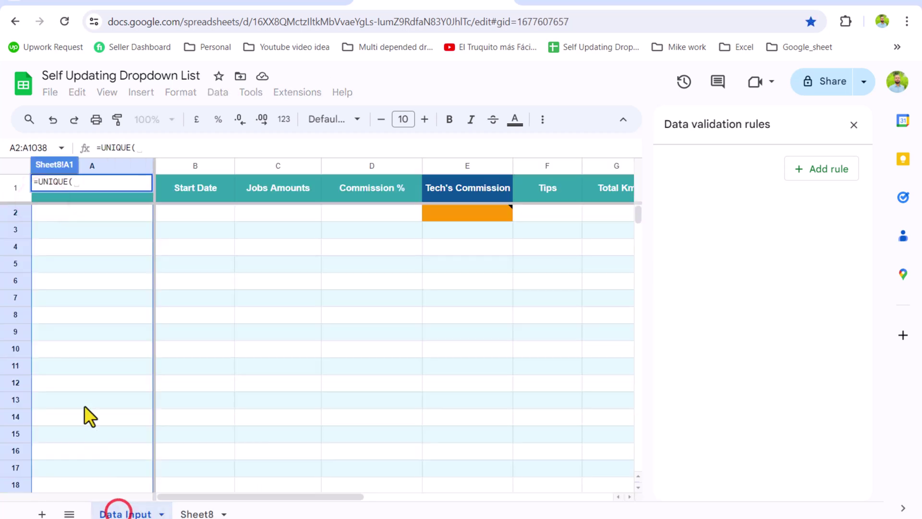
{"action": "left_click", "coordinate": [80, 212]}
{"action": "left_click_drag", "start_coordinate": [80, 211], "coordinate": [81, 234]}
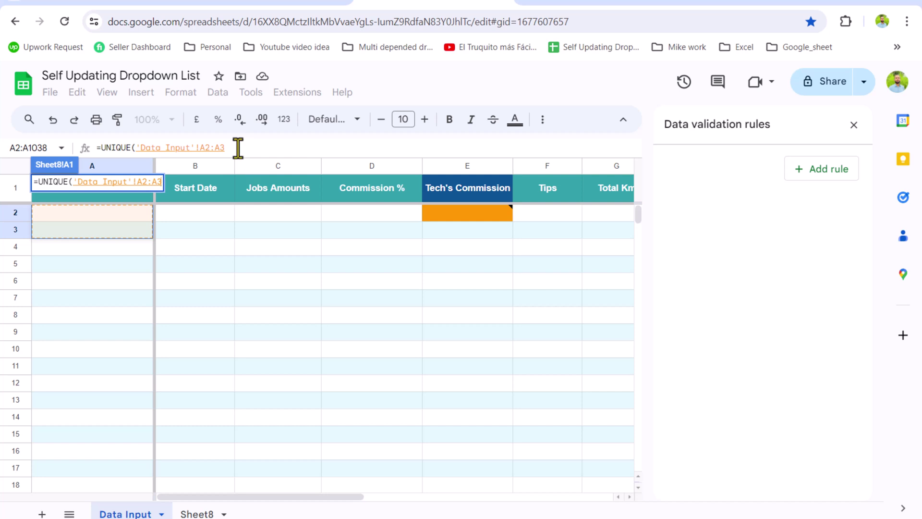
{"action": "key", "text": "BackSpace"}
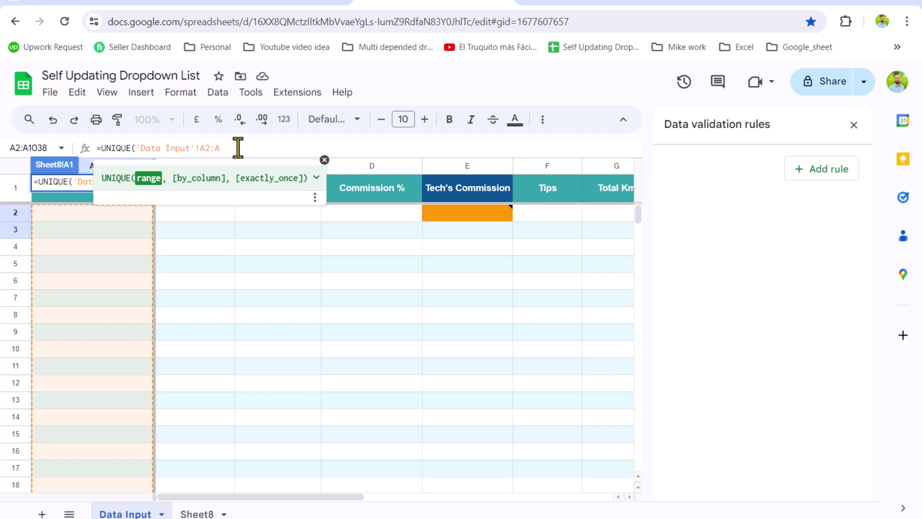
{"action": "type", "text": ")"}
{"action": "key", "text": "Return"}
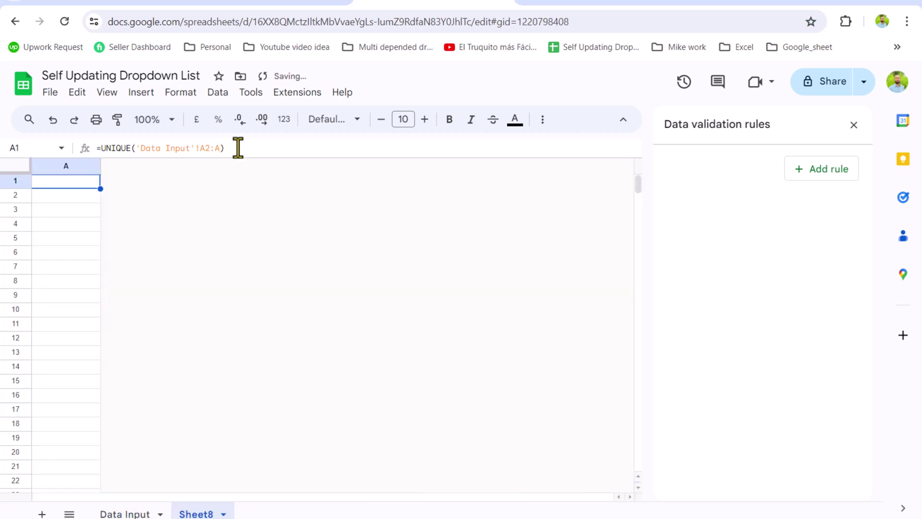
{"action": "left_click", "coordinate": [138, 514]}
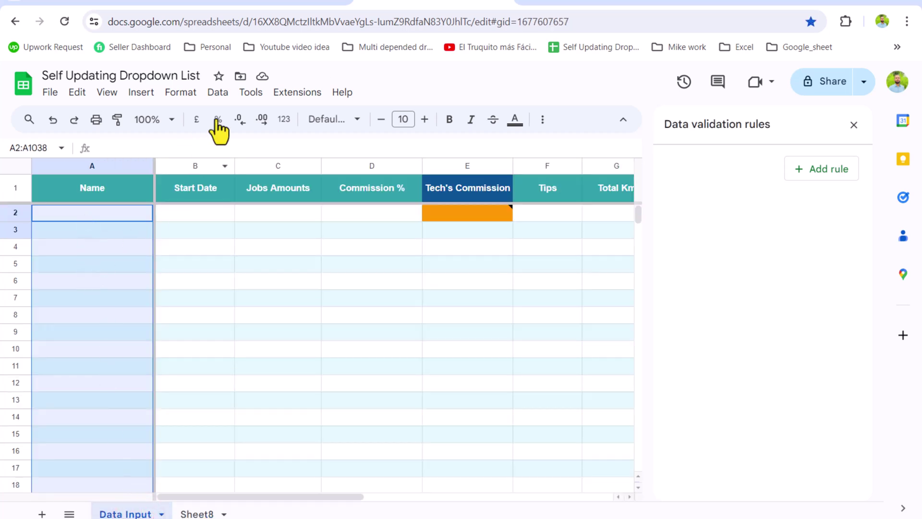
Step: Start a new Drop-down (from a range) validation rule for the Name range
{"action": "left_click", "coordinate": [218, 92]}
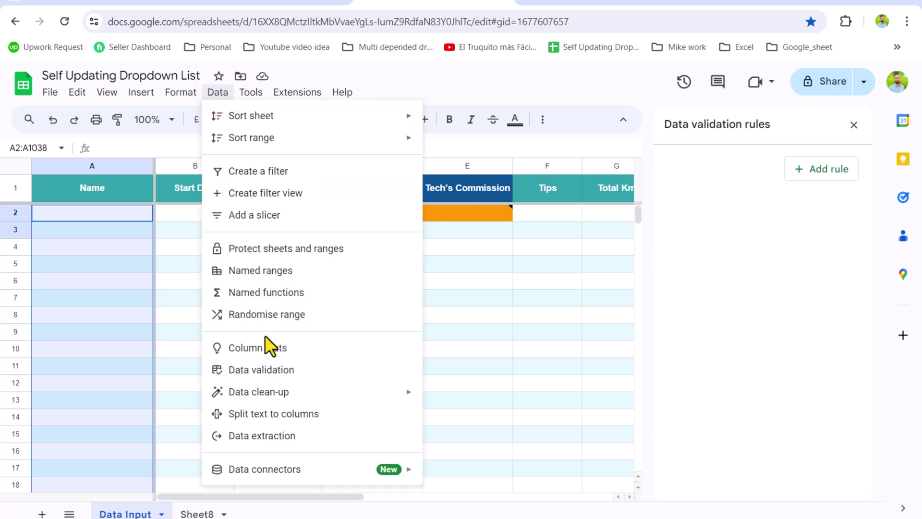
{"action": "left_click", "coordinate": [263, 366]}
{"action": "left_click", "coordinate": [836, 169]}
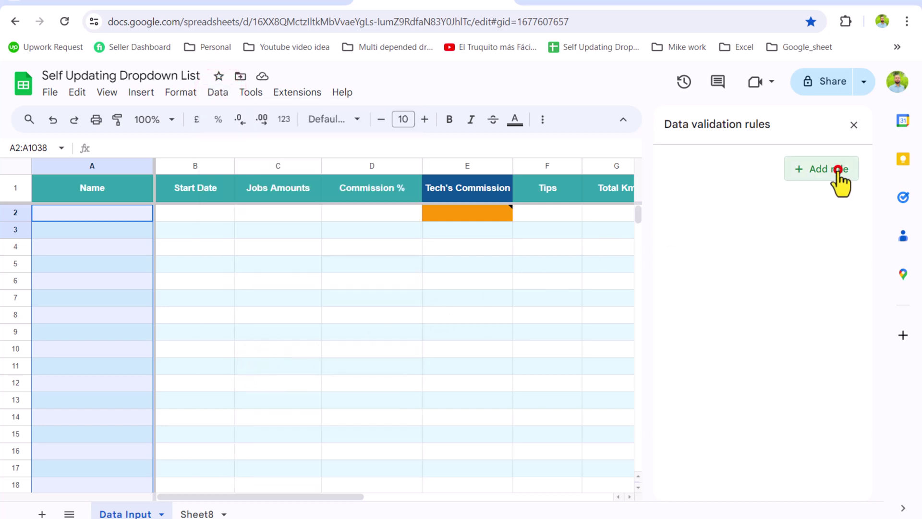
{"action": "left_click", "coordinate": [762, 243]}
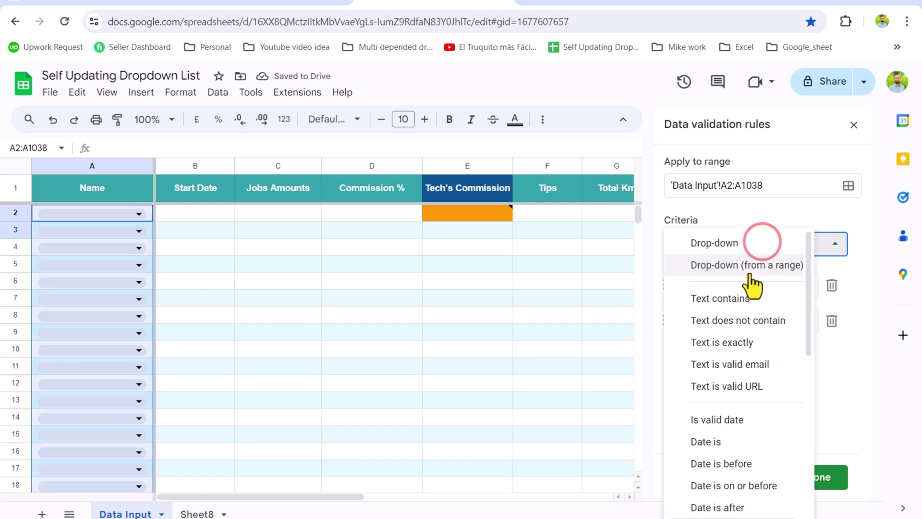
{"action": "left_click", "coordinate": [751, 265]}
{"action": "left_click", "coordinate": [743, 284]}
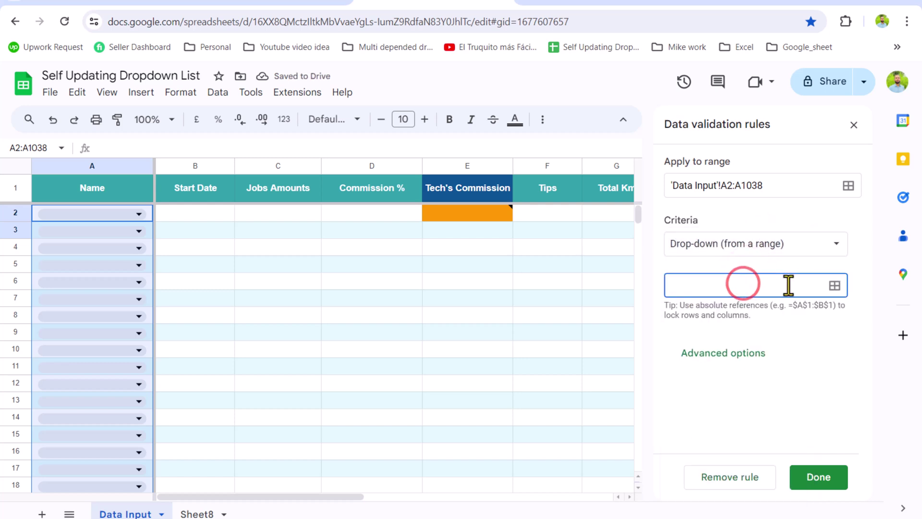
Step: Set the dropdown source range to Sheet8 column A (Sheet8!A:A)
{"action": "left_click", "coordinate": [836, 287]}
{"action": "left_click", "coordinate": [481, 289]}
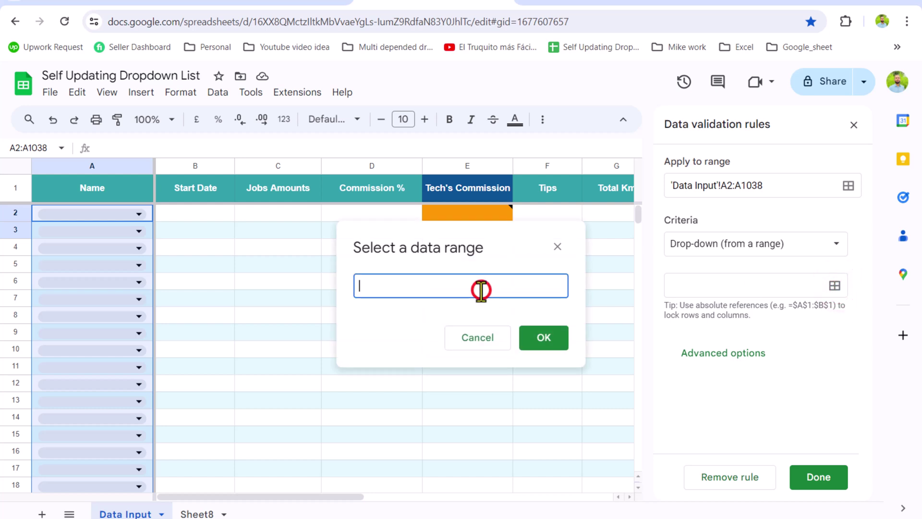
{"action": "left_click", "coordinate": [203, 514]}
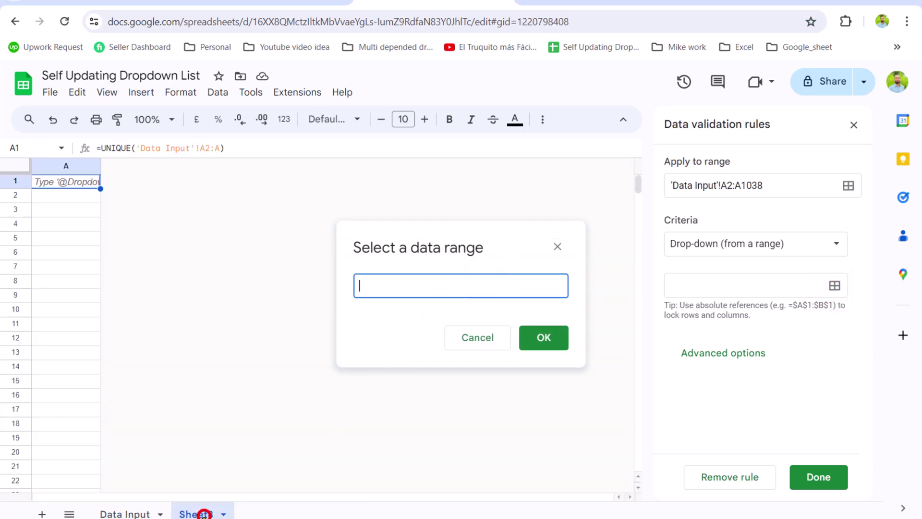
{"action": "left_click", "coordinate": [54, 164]}
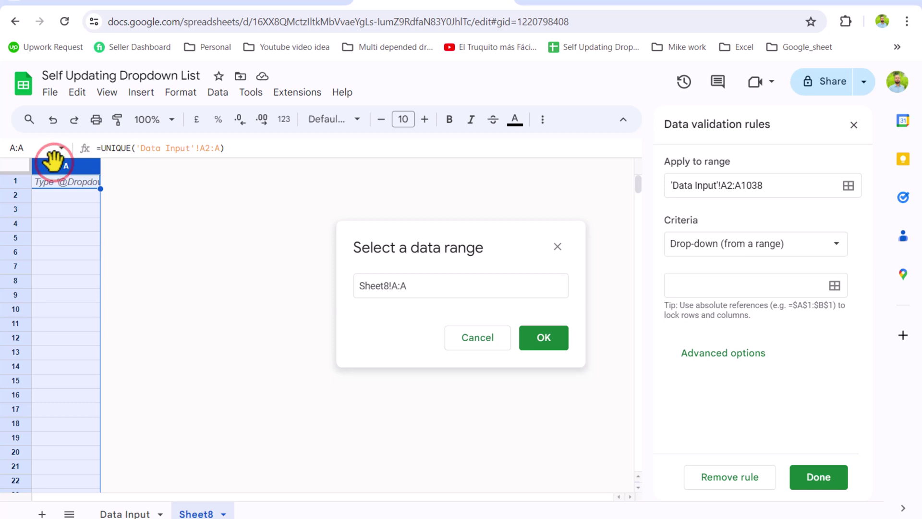
{"action": "left_click", "coordinate": [535, 340]}
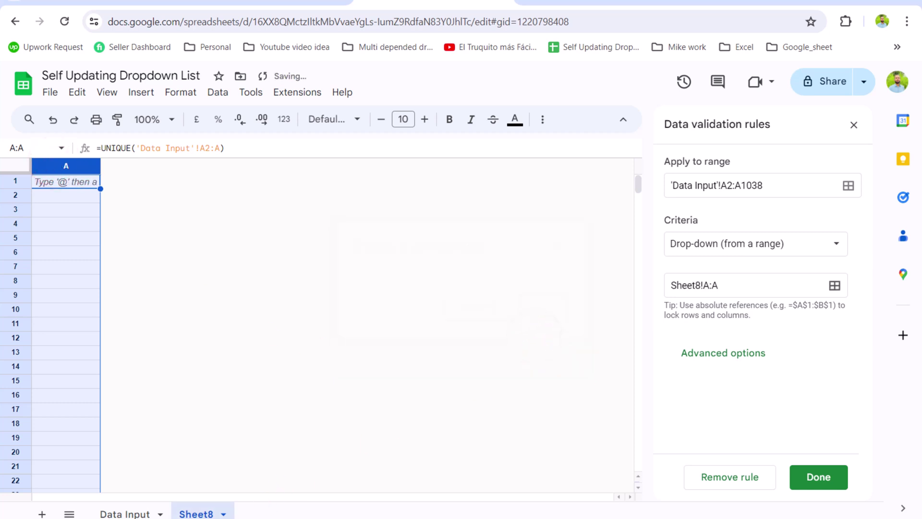
{"action": "right_click", "coordinate": [196, 513]}
Step: Hide Sheet8 and save the dropdown rule with the Arrow display style
{"action": "left_click", "coordinate": [193, 412]}
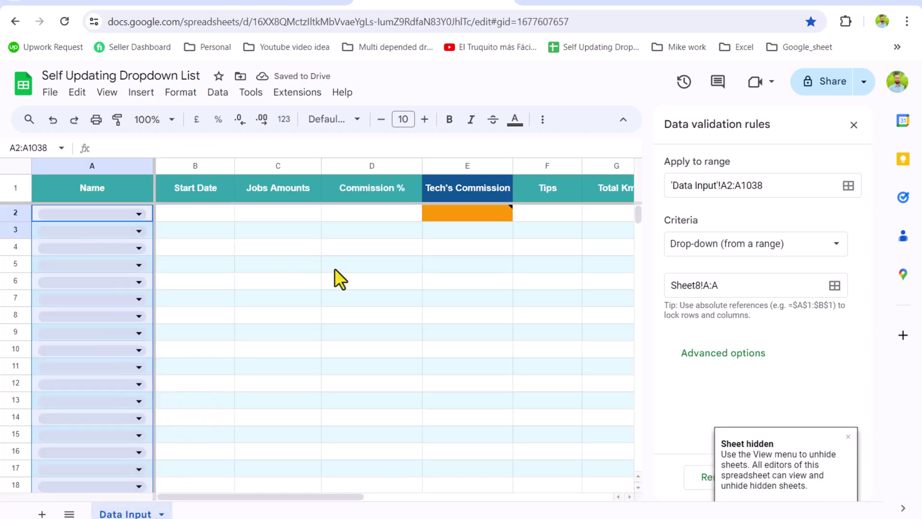
{"action": "left_click", "coordinate": [737, 353]}
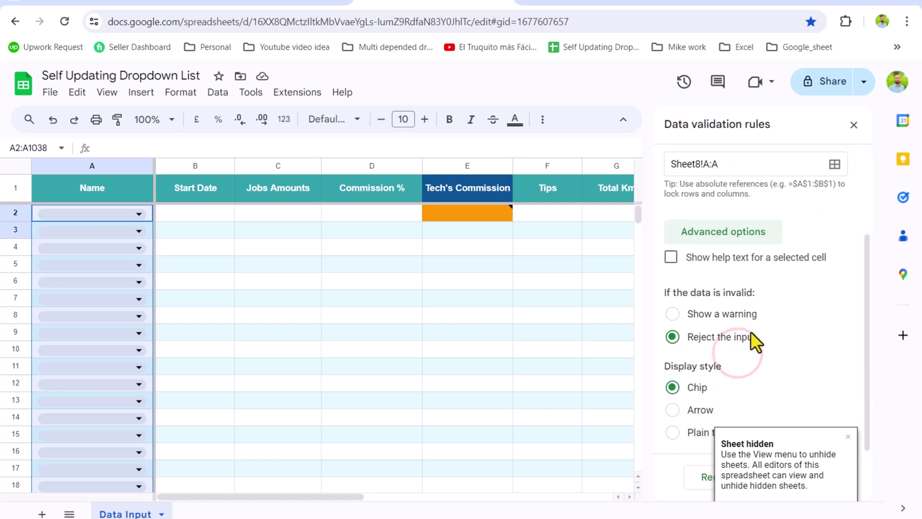
{"action": "left_click", "coordinate": [673, 409]}
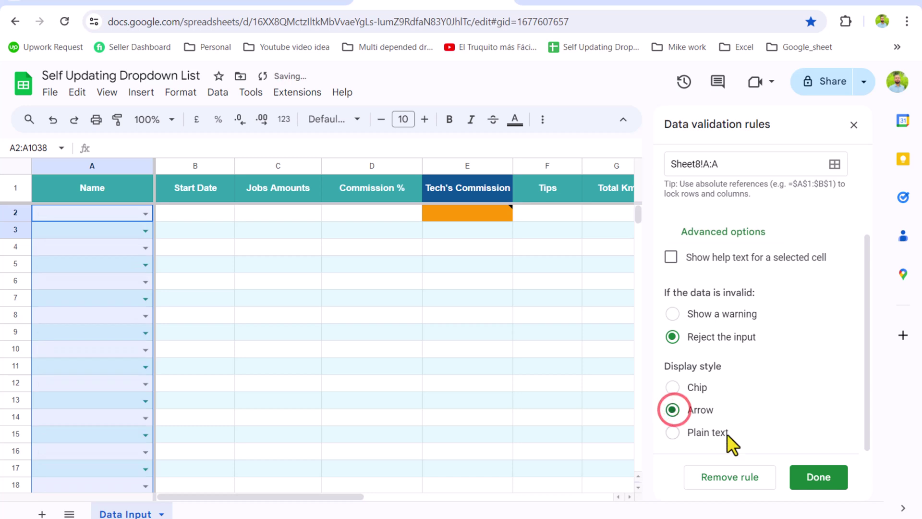
{"action": "left_click", "coordinate": [819, 477]}
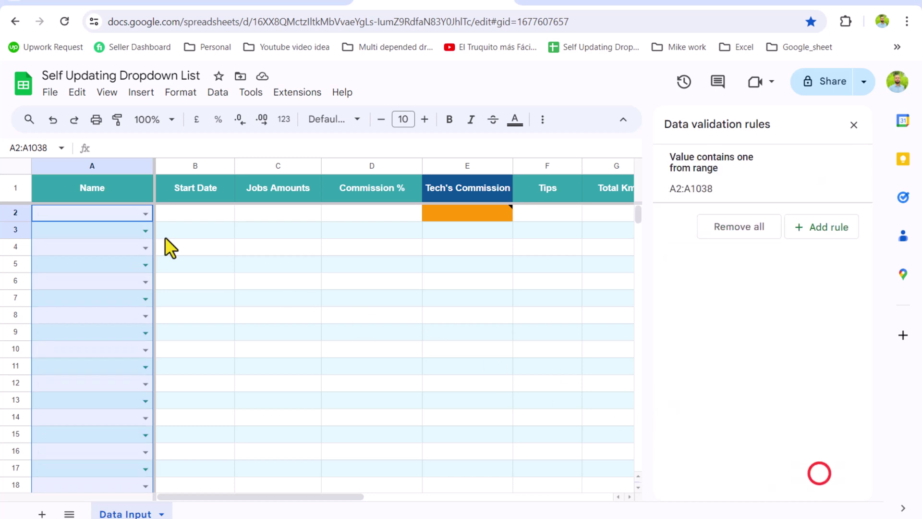
Step: Test the dropdown by typing Yaseen into cell A2
{"action": "left_click", "coordinate": [79, 213]}
{"action": "type", "text": "Yase"}
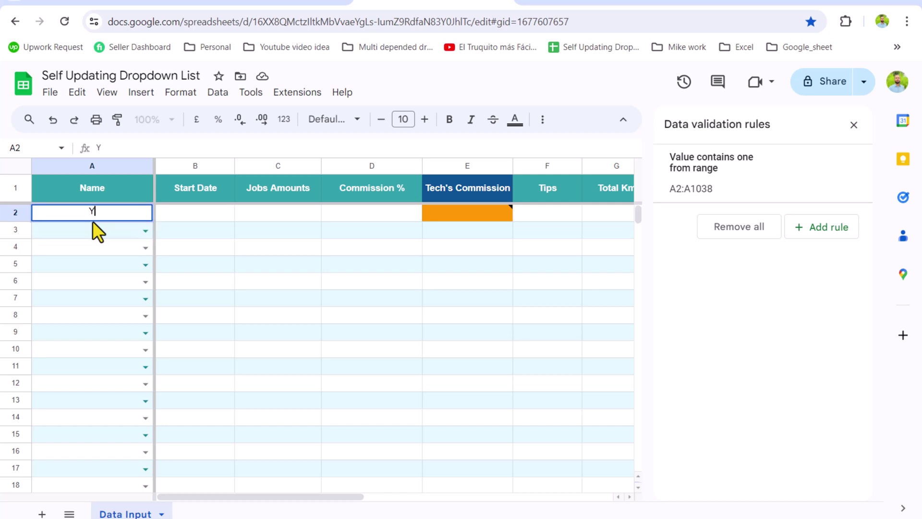
{"action": "type", "text": "en"}
{"action": "key", "text": "Return"}
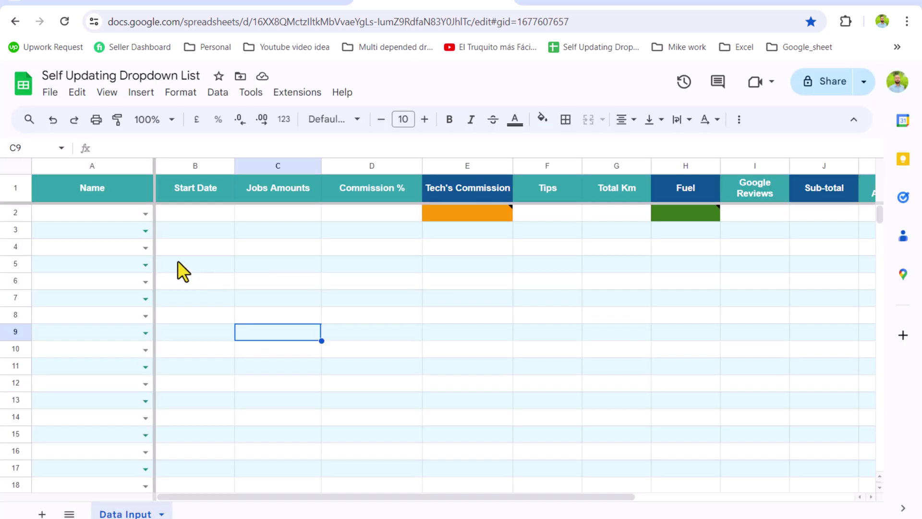
Step: Edit the column A dropdown rule to Show a warning for unlisted names, then save
{"action": "left_click", "coordinate": [111, 165]}
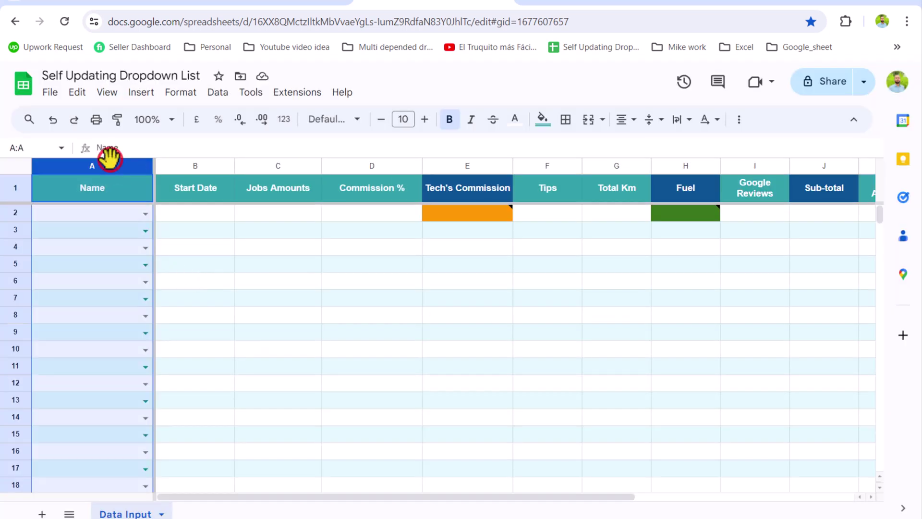
{"action": "left_click", "coordinate": [211, 93]}
{"action": "left_click", "coordinate": [270, 370]}
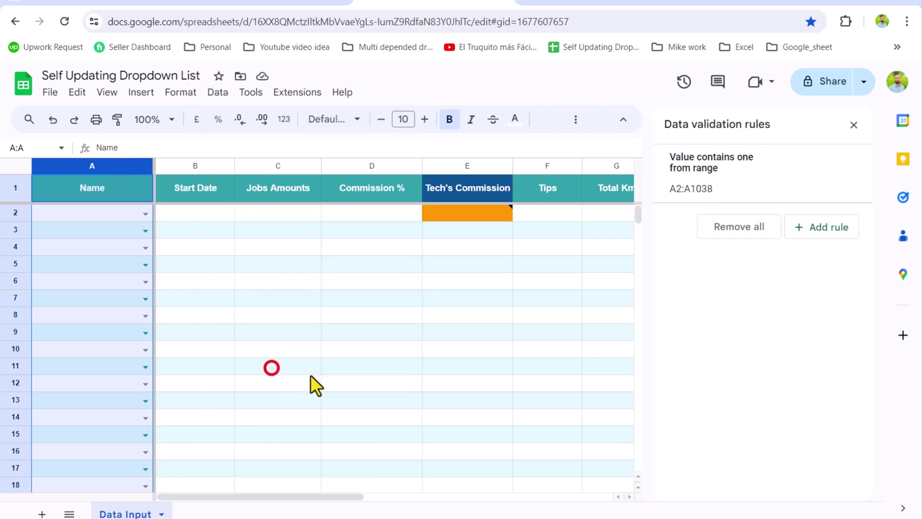
{"action": "left_click", "coordinate": [707, 176]}
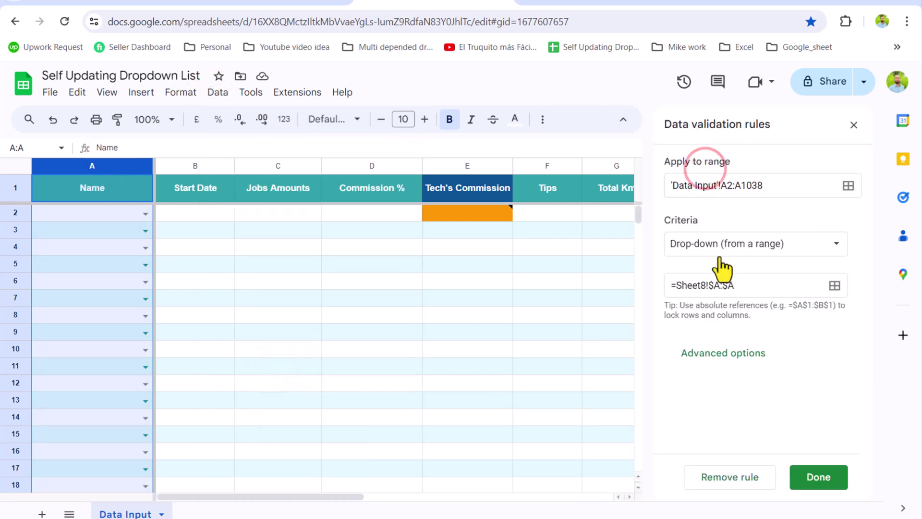
{"action": "left_click", "coordinate": [742, 357]}
{"action": "scroll", "coordinate": [745, 365], "scroll_direction": "down", "scroll_amount": 3}
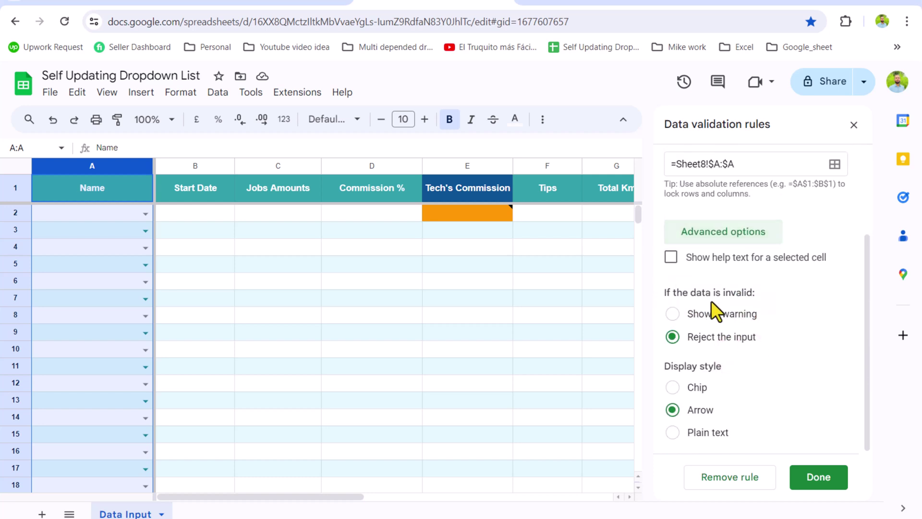
{"action": "left_click", "coordinate": [673, 314]}
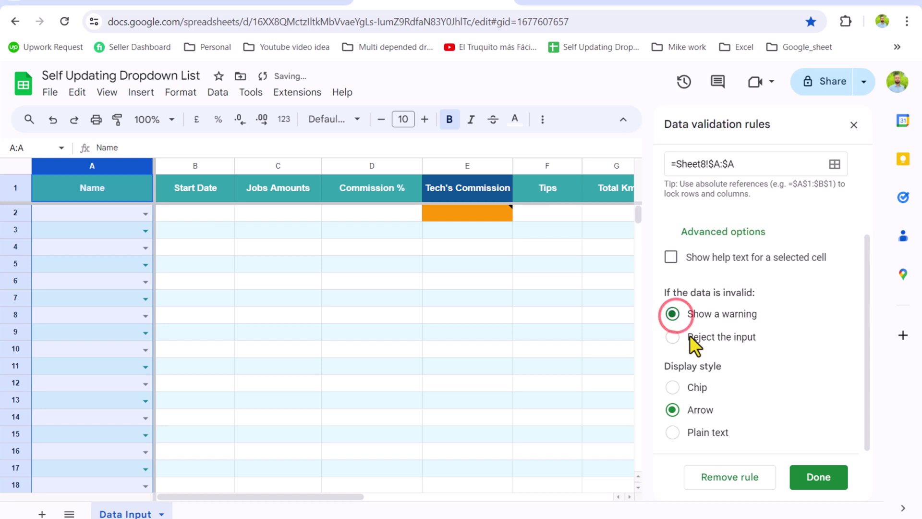
{"action": "left_click", "coordinate": [816, 475]}
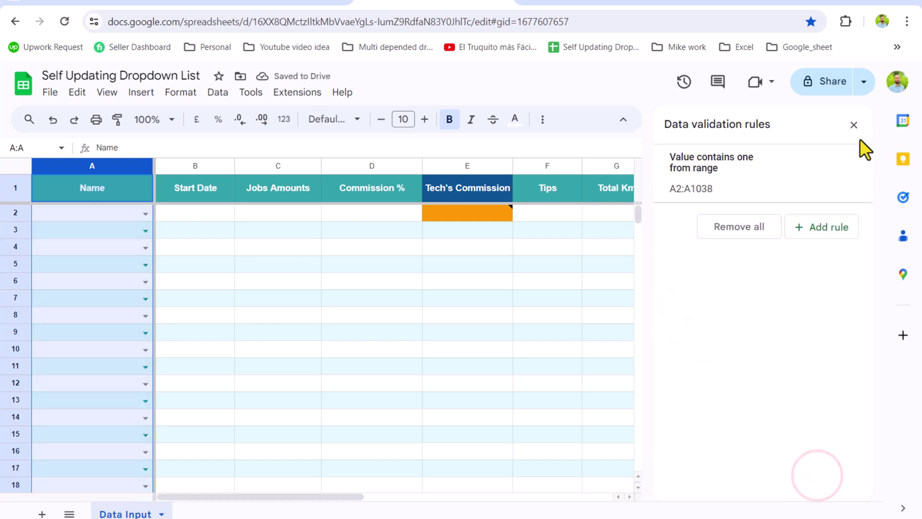
{"action": "left_click", "coordinate": [854, 126]}
Step: Type Yaseen, Seema and Naserr into A2, A3 and A4
{"action": "left_click", "coordinate": [103, 217]}
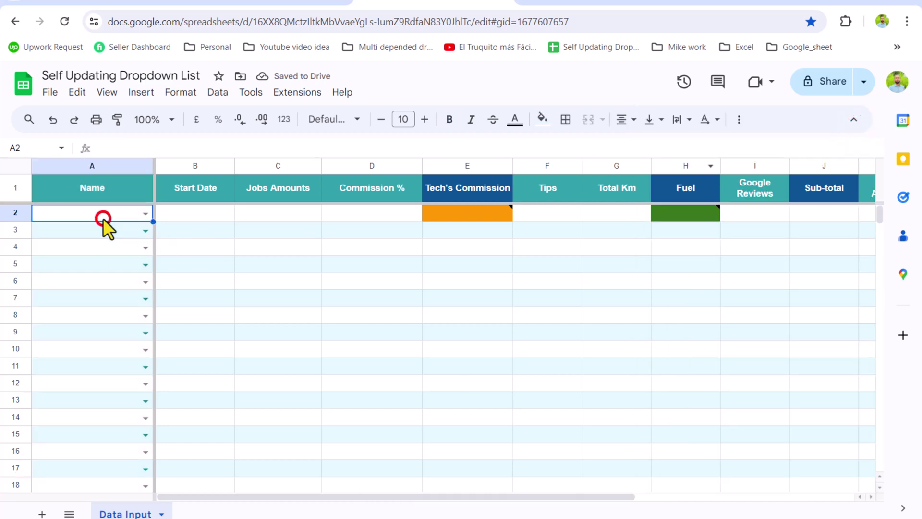
{"action": "type", "text": "Yaseen"}
{"action": "key", "text": "Return"}
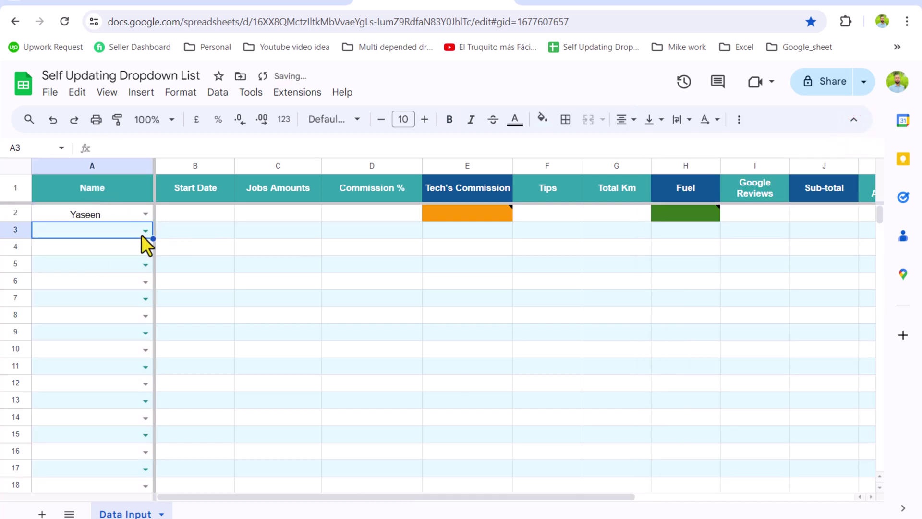
{"action": "left_click", "coordinate": [145, 232]}
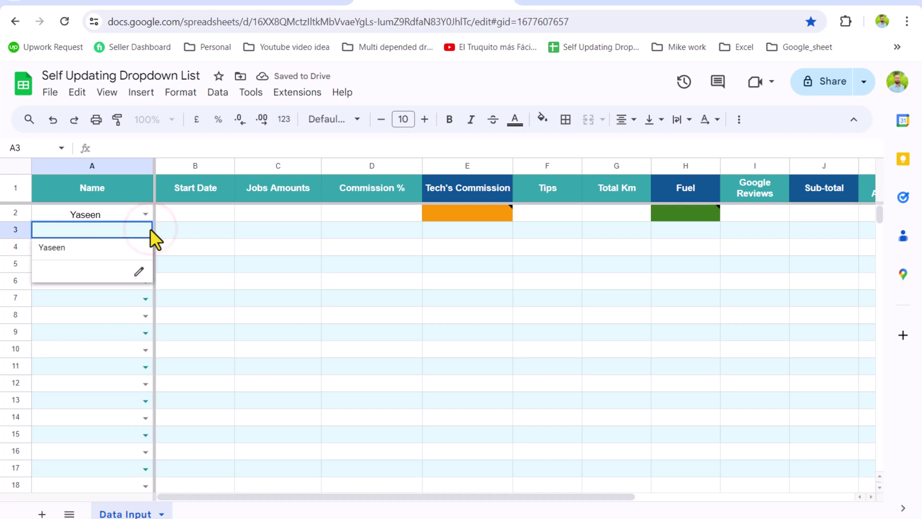
{"action": "left_click", "coordinate": [171, 246]}
{"action": "left_click", "coordinate": [106, 229]}
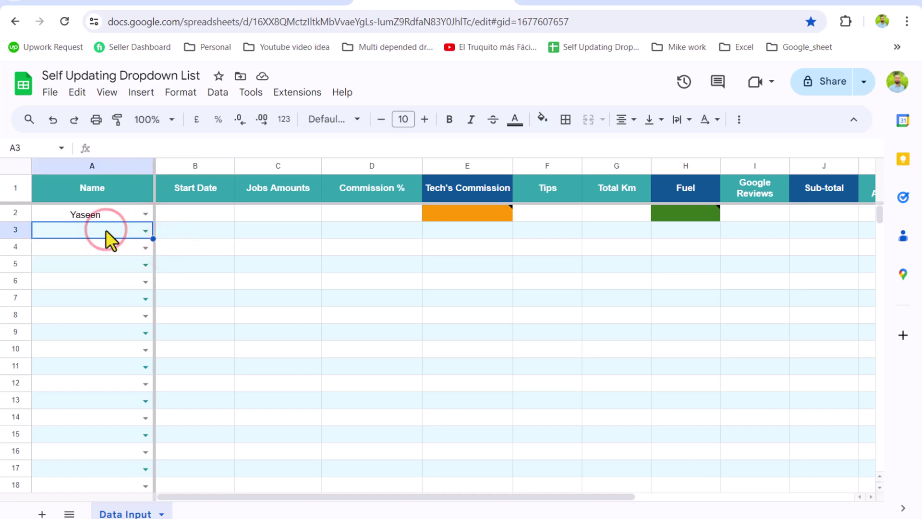
{"action": "type", "text": "Seema"}
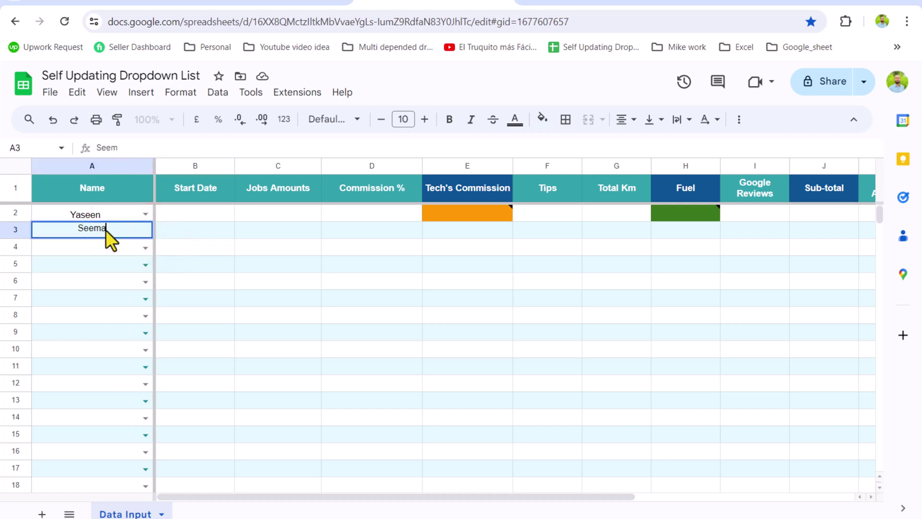
{"action": "key", "text": "Return"}
{"action": "type", "text": "Naserr"}
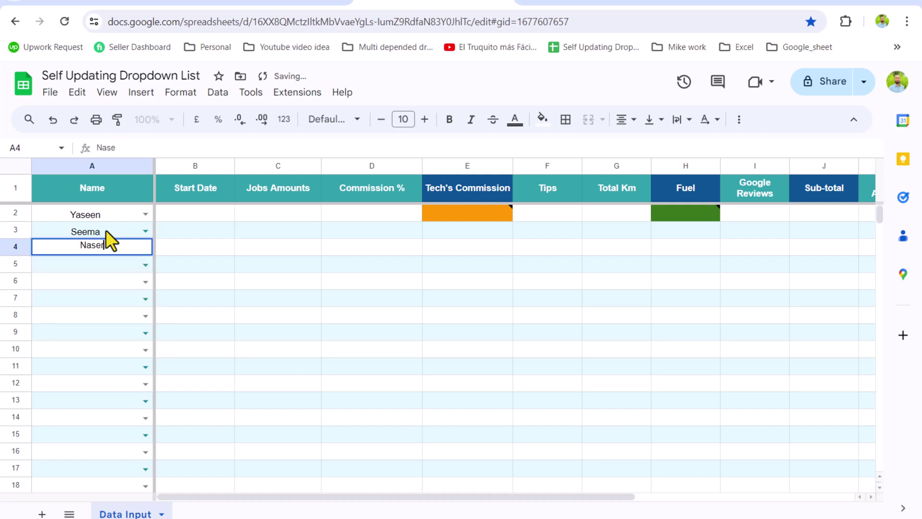
{"action": "key", "text": "Return"}
Step: Fill A5–A8 from the name dropdowns, choosing Naserr for A8
{"action": "left_click", "coordinate": [144, 264]}
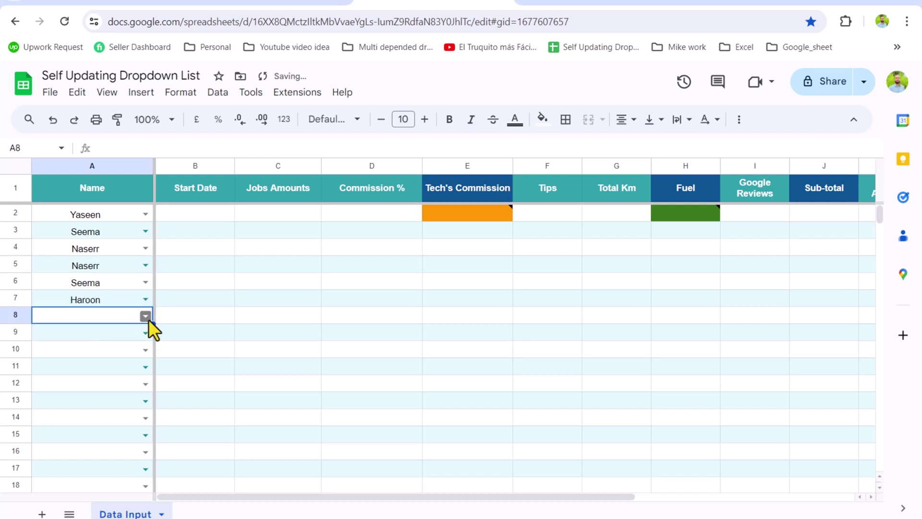
{"action": "left_click", "coordinate": [146, 316]}
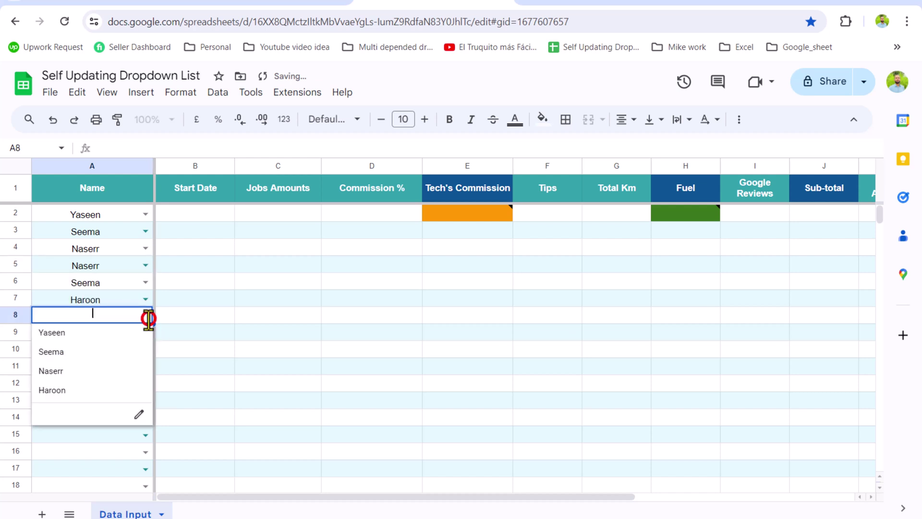
{"action": "left_click", "coordinate": [107, 372]}
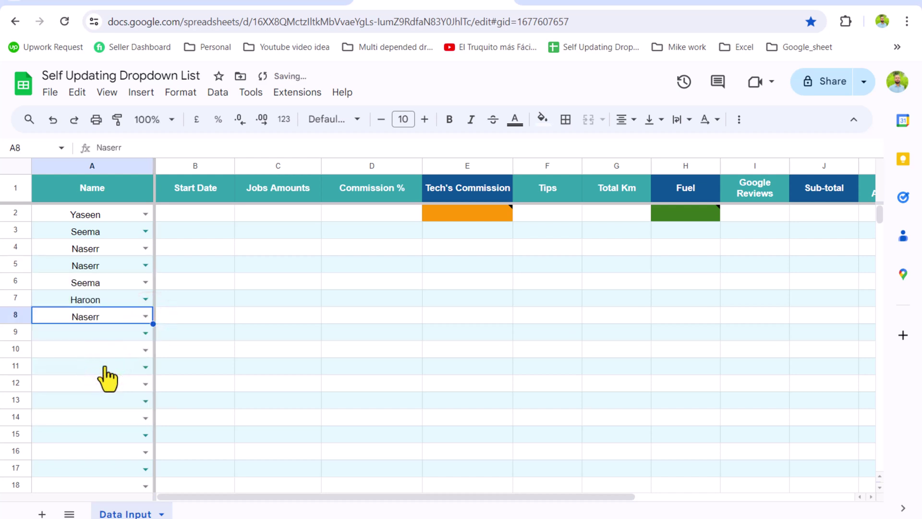